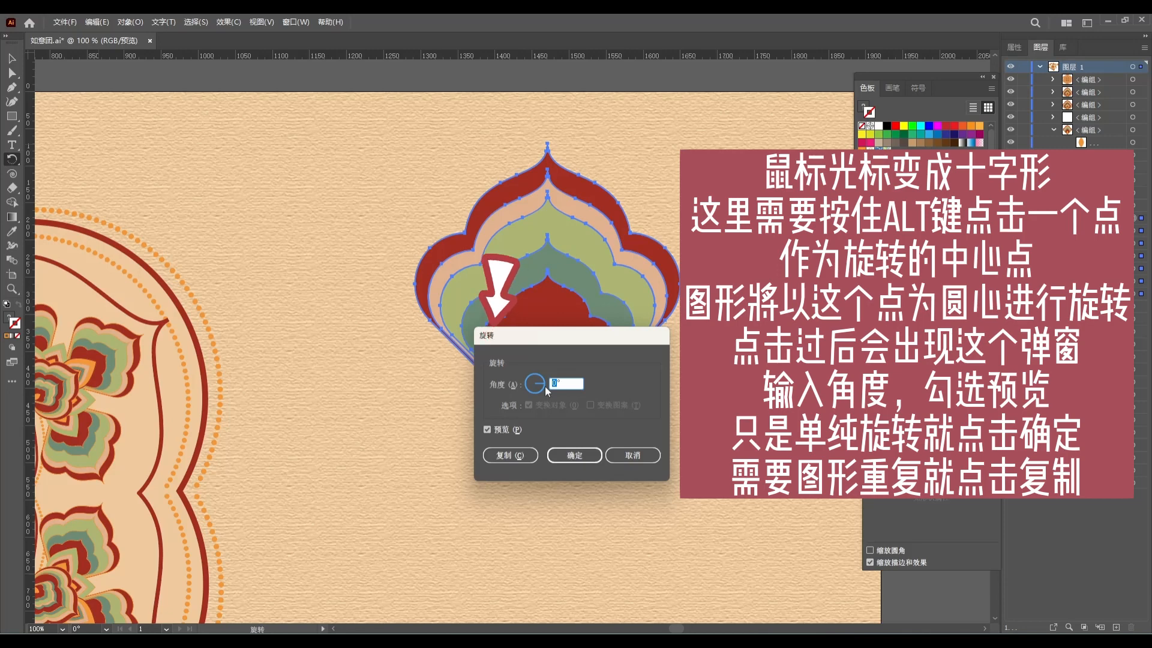
# Rotate a copy of the petal group 90° about its lower tip and repeat the transformation to complete a four-petal flower.
pyautogui.write('90')
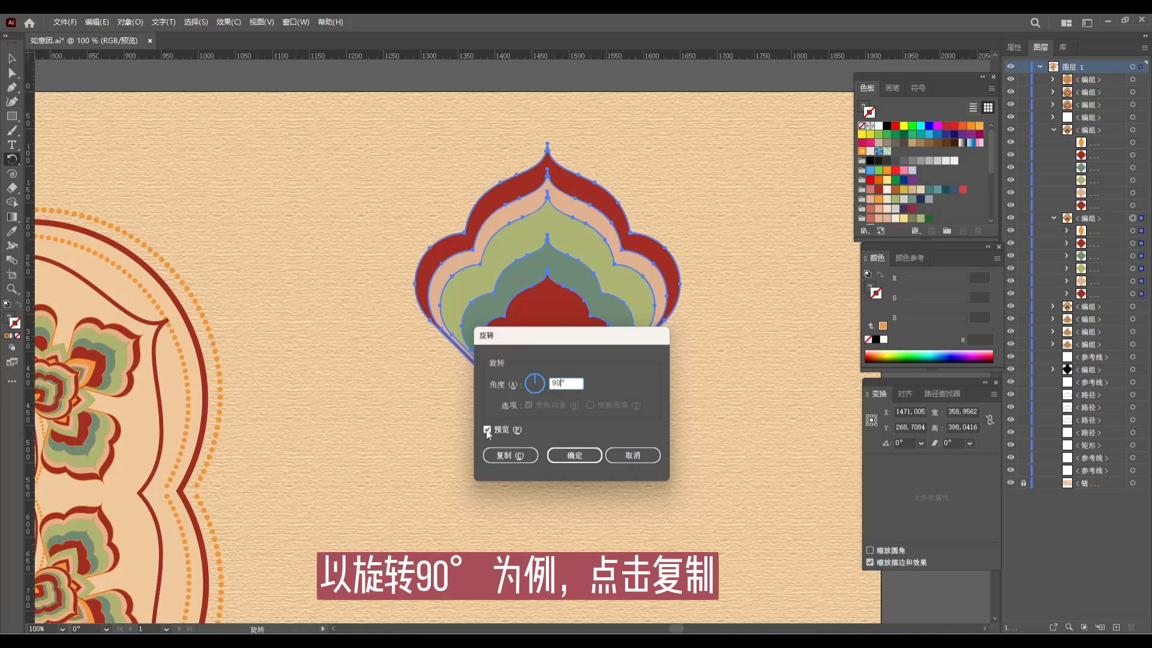
pyautogui.click(505, 457)
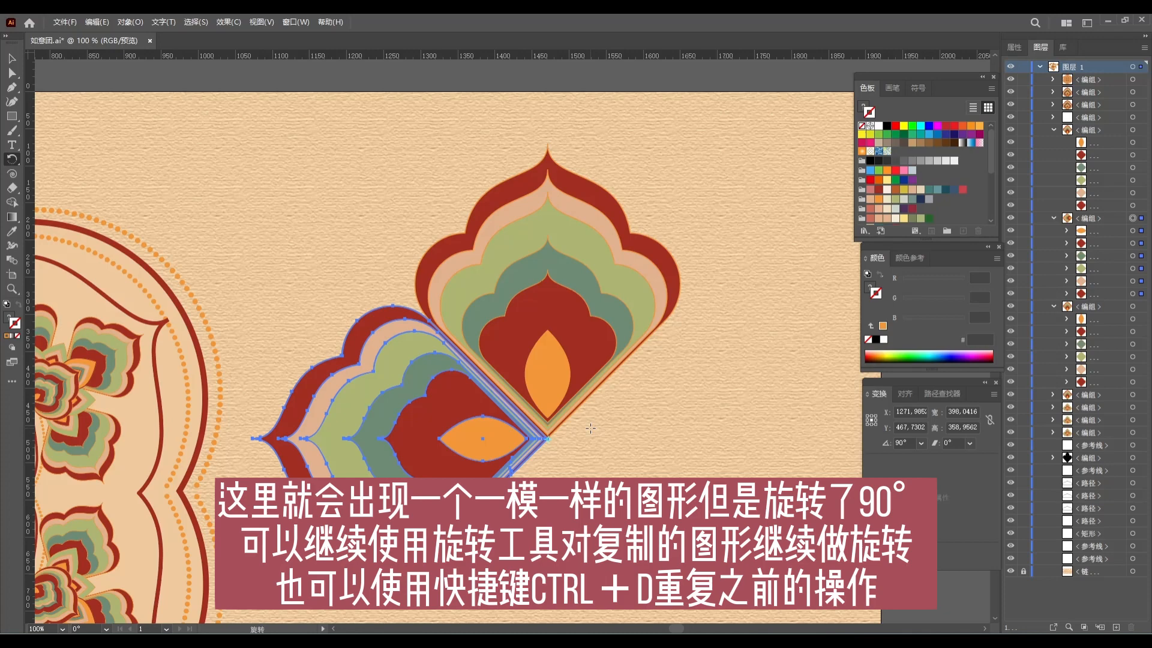
pyautogui.hotkey('ctrl', 'd')
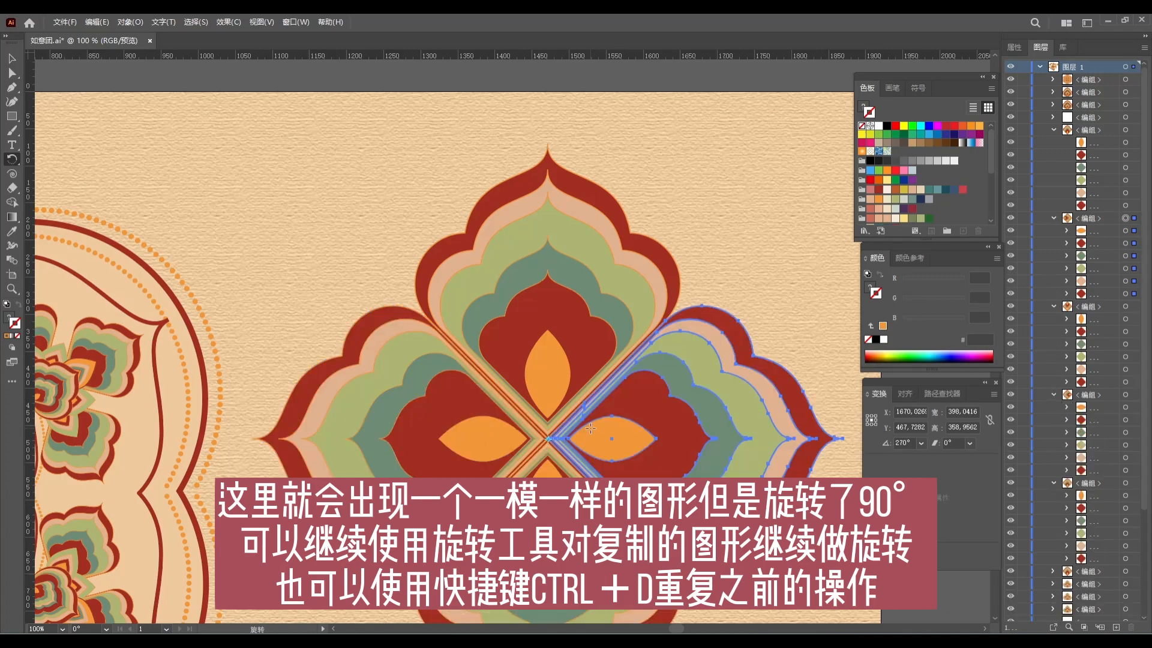
pyautogui.click(12, 59)
pyautogui.click(337, 256)
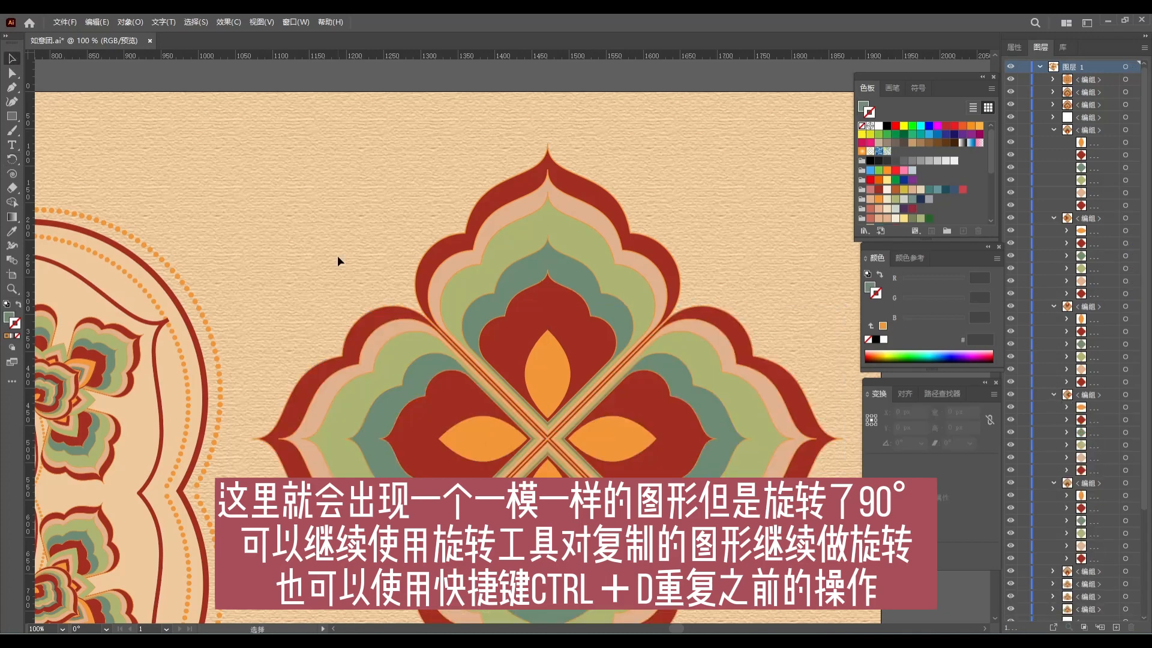
# Delete the rotated petal copies one at a time, starting with the right one and the lower one.
pyautogui.scroll(-1, 337, 256)
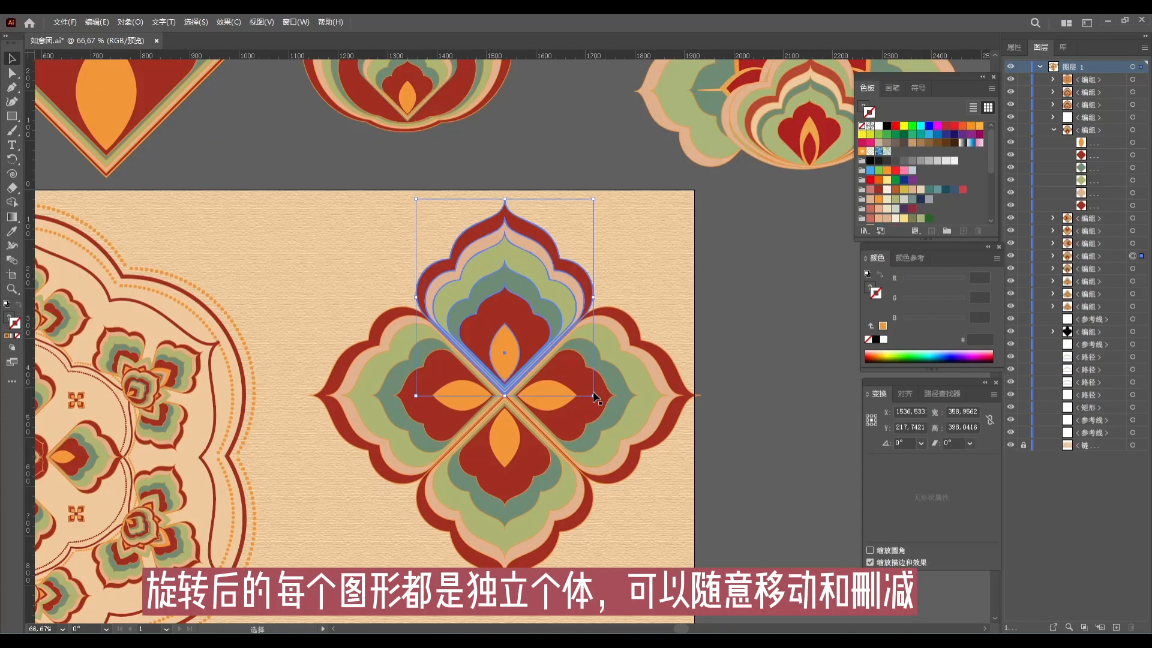
pyautogui.click(630, 412)
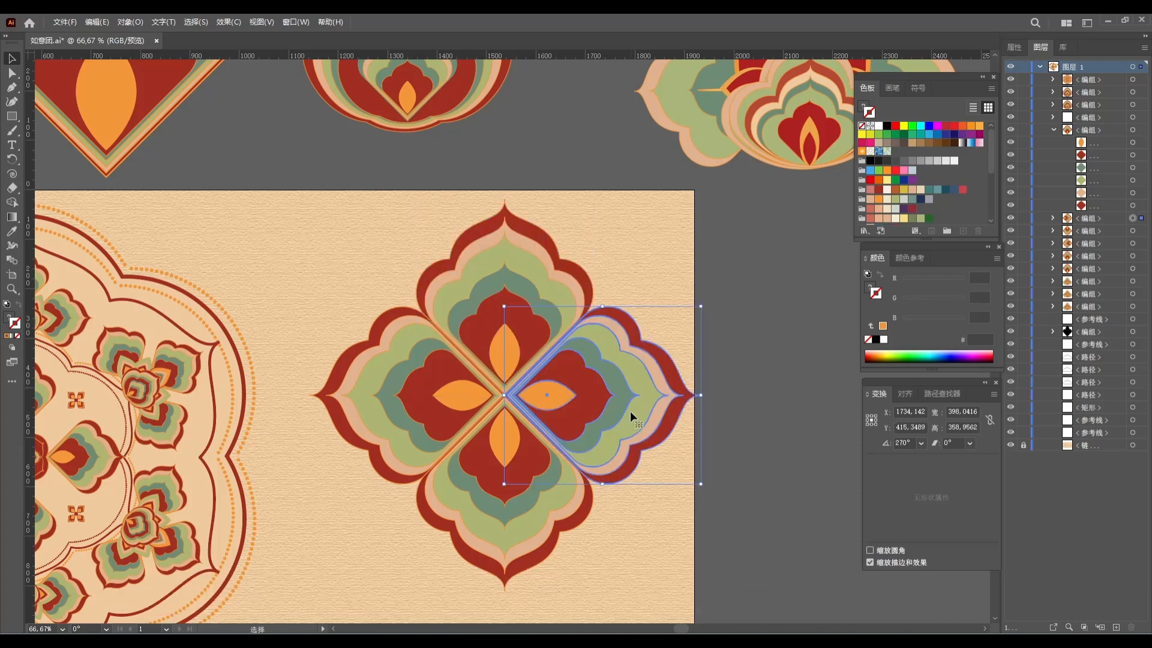
pyautogui.press('Delete')
pyautogui.click(511, 489)
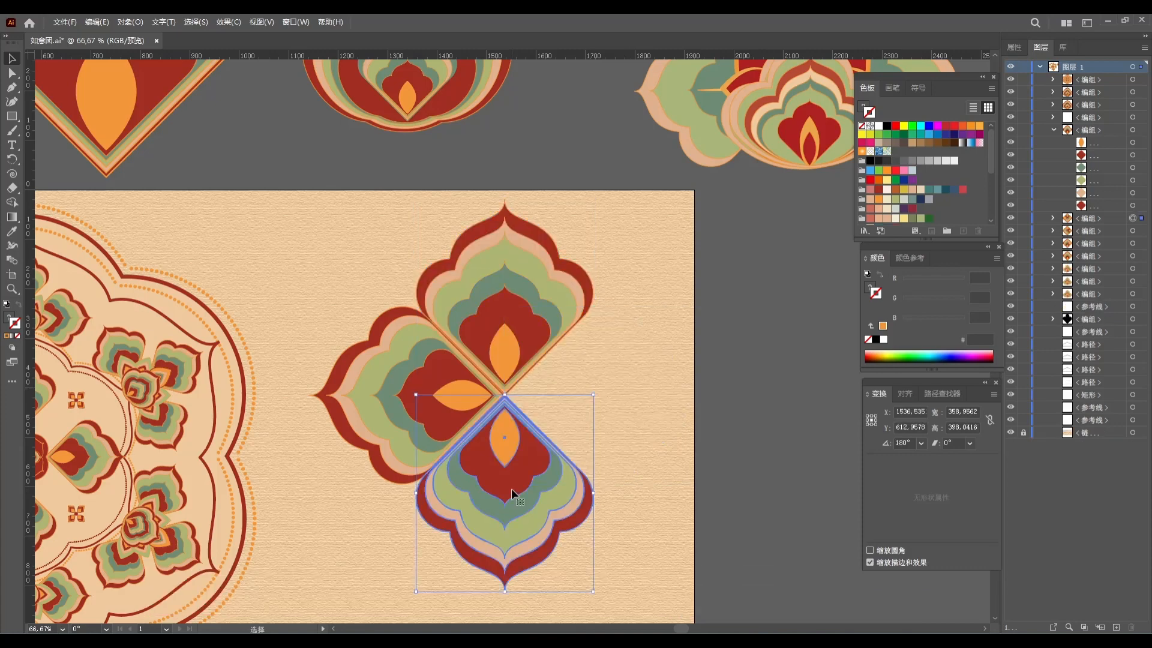
pyautogui.press('Delete')
pyautogui.click(398, 394)
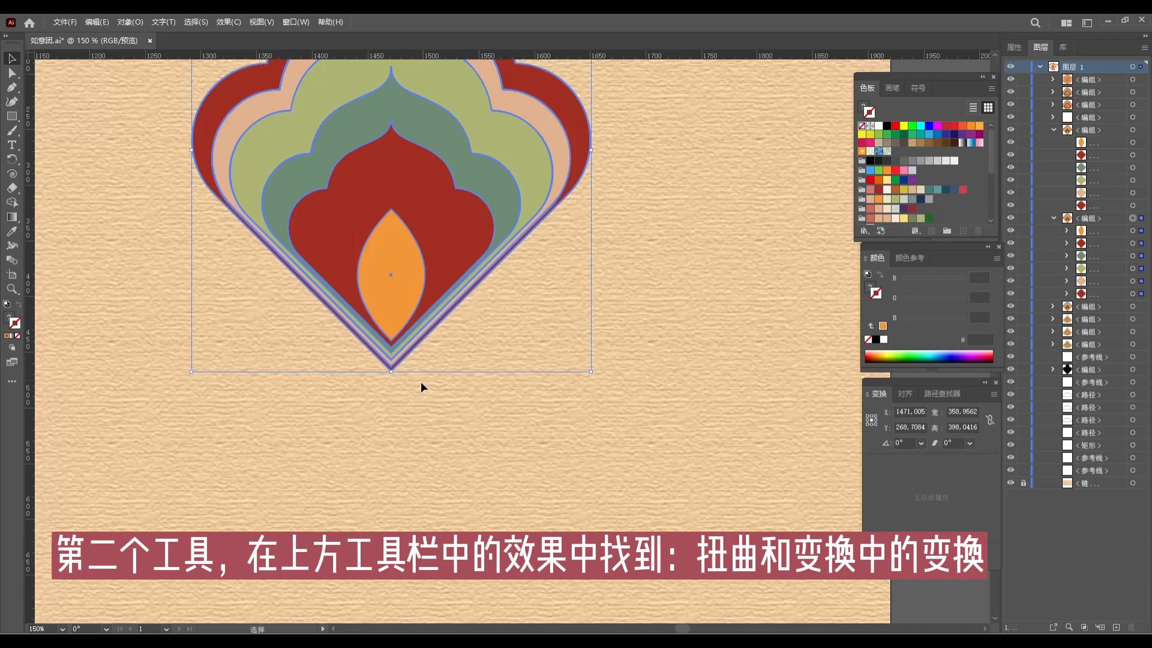
# Start a Transform effect on the petal group with a 90° rotation angle and 3 copies, with preview on.
pyautogui.scroll(-1, 420, 382)
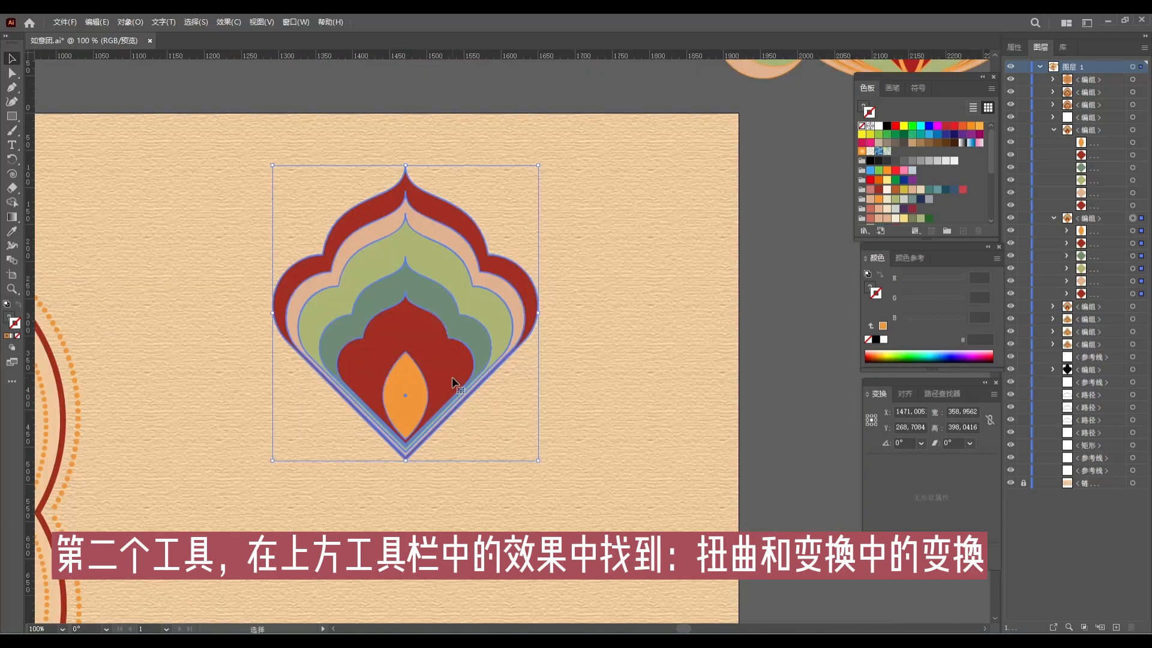
pyautogui.click(129, 22)
pyautogui.moveTo(224, 22)
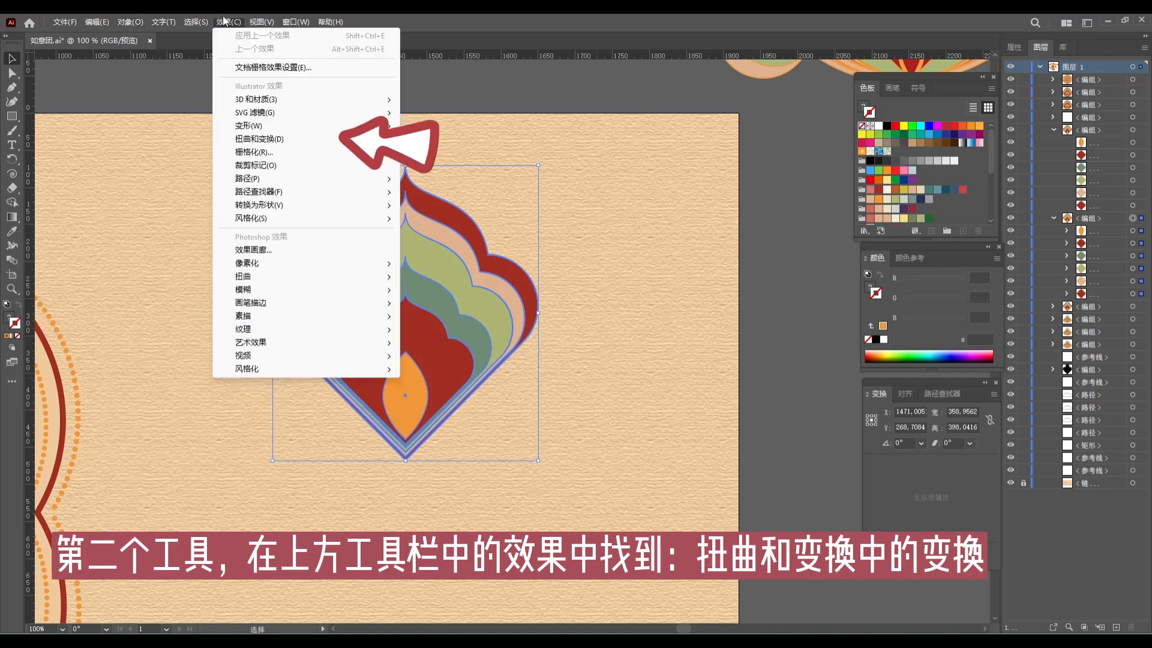
pyautogui.moveTo(373, 143)
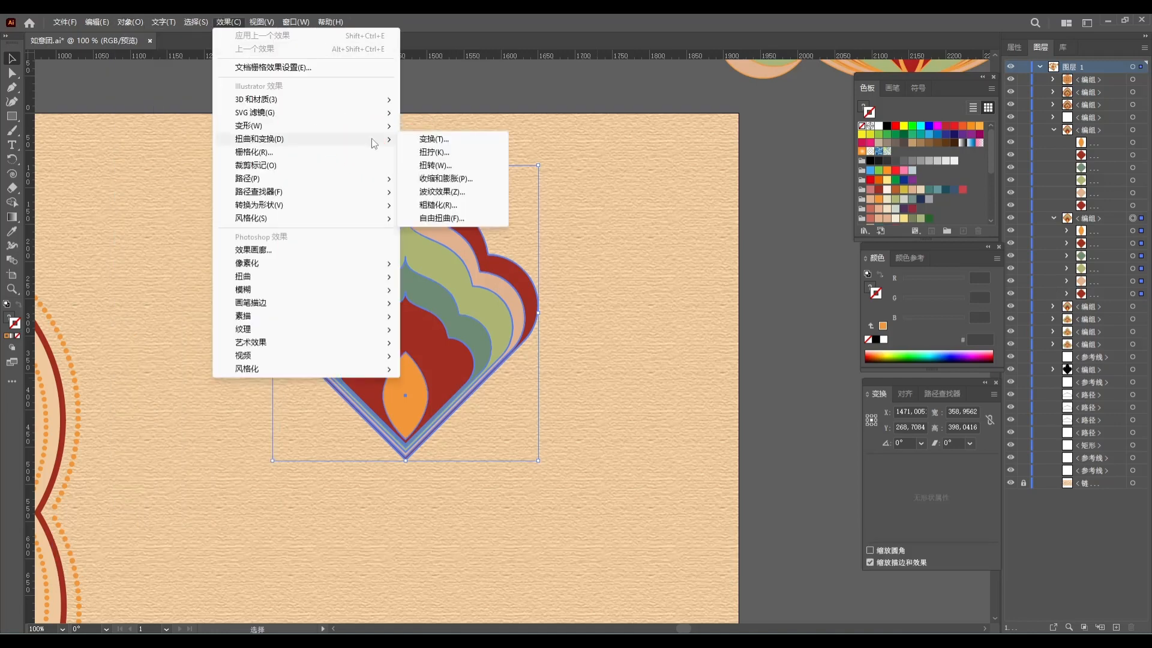
pyautogui.click(438, 143)
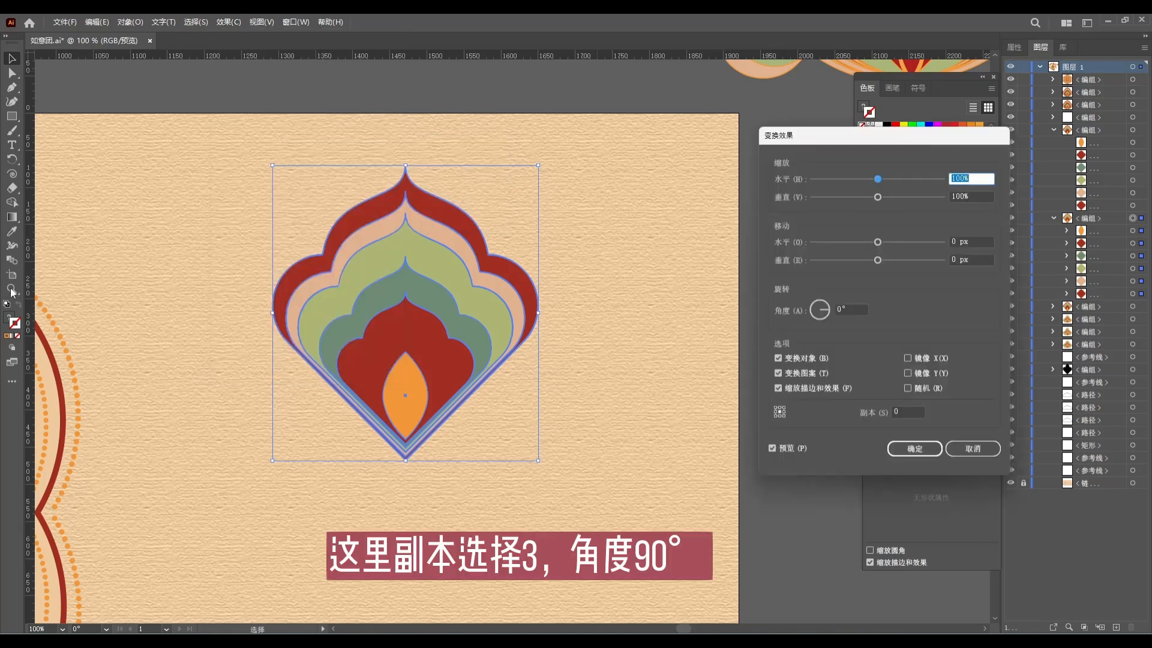
pyautogui.click(831, 309)
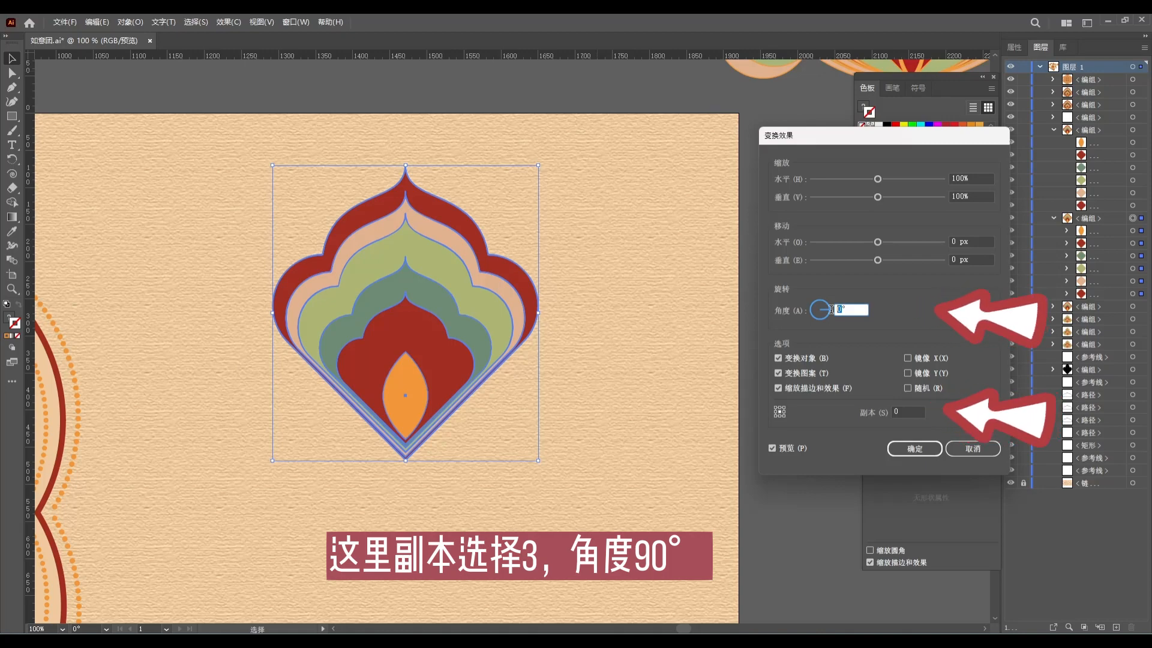
pyautogui.write('90')
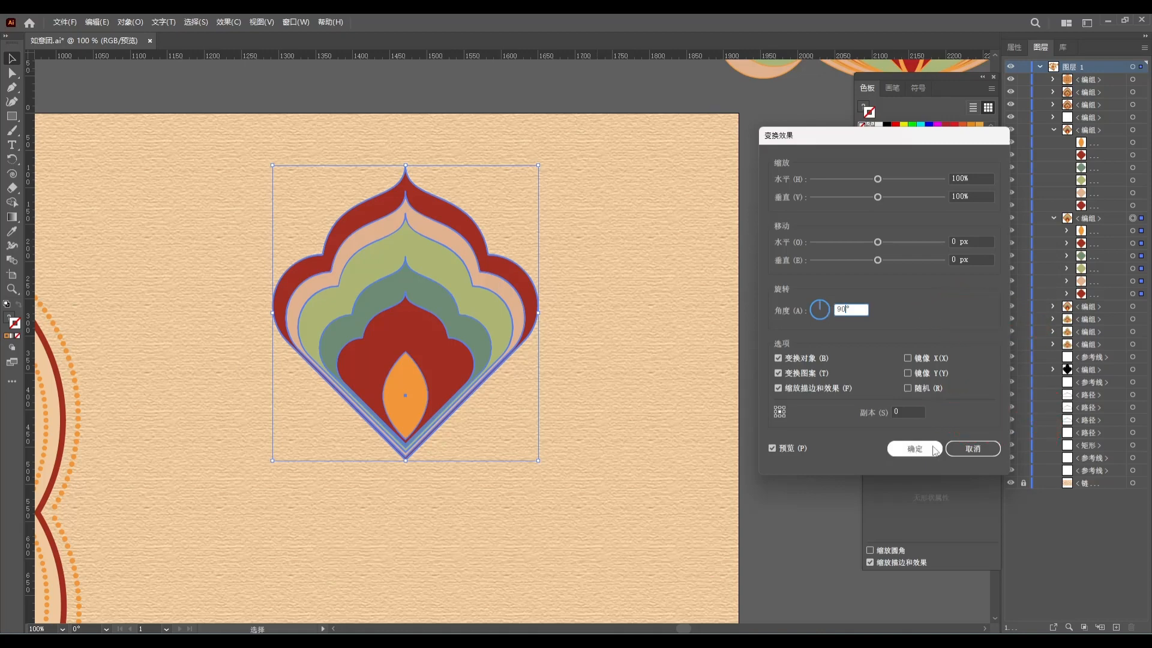
pyautogui.click(914, 412)
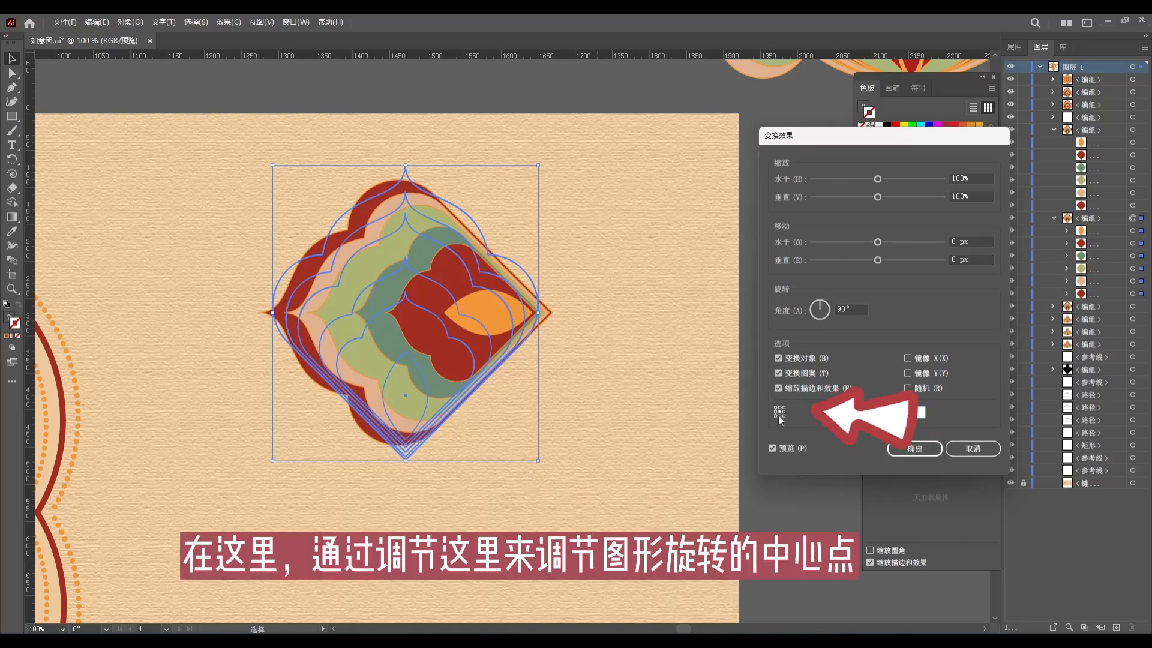
# Try several reference points for the Transform effect's rotation centre and settle on the bottom-centre one.
pyautogui.click(779, 415)
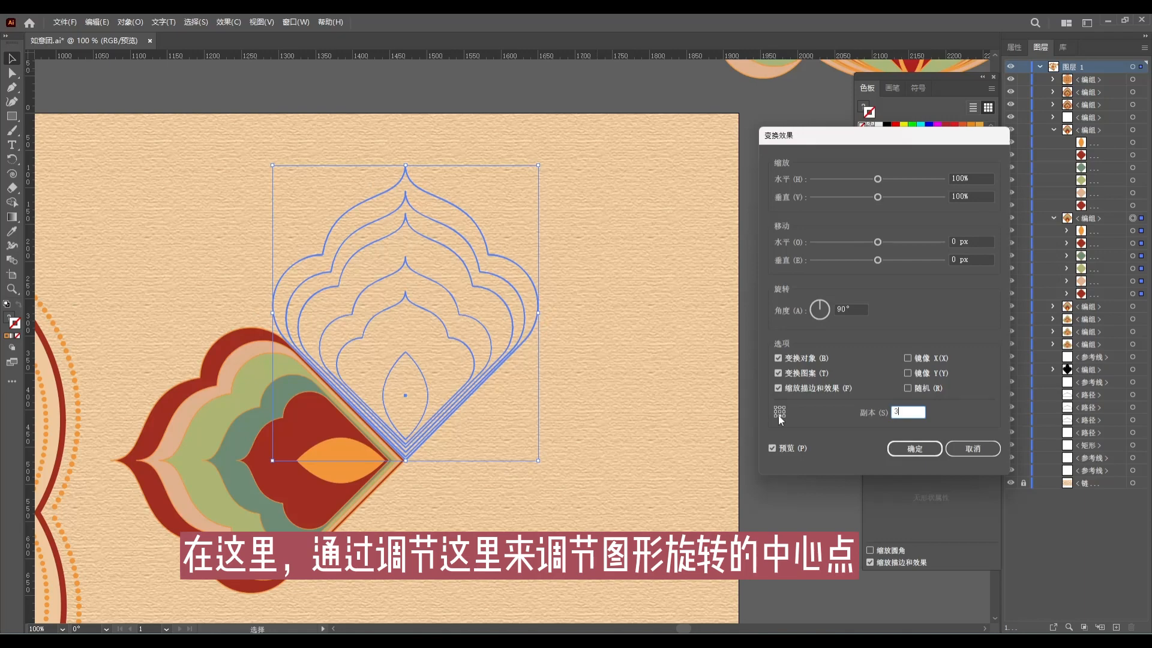
pyautogui.click(783, 415)
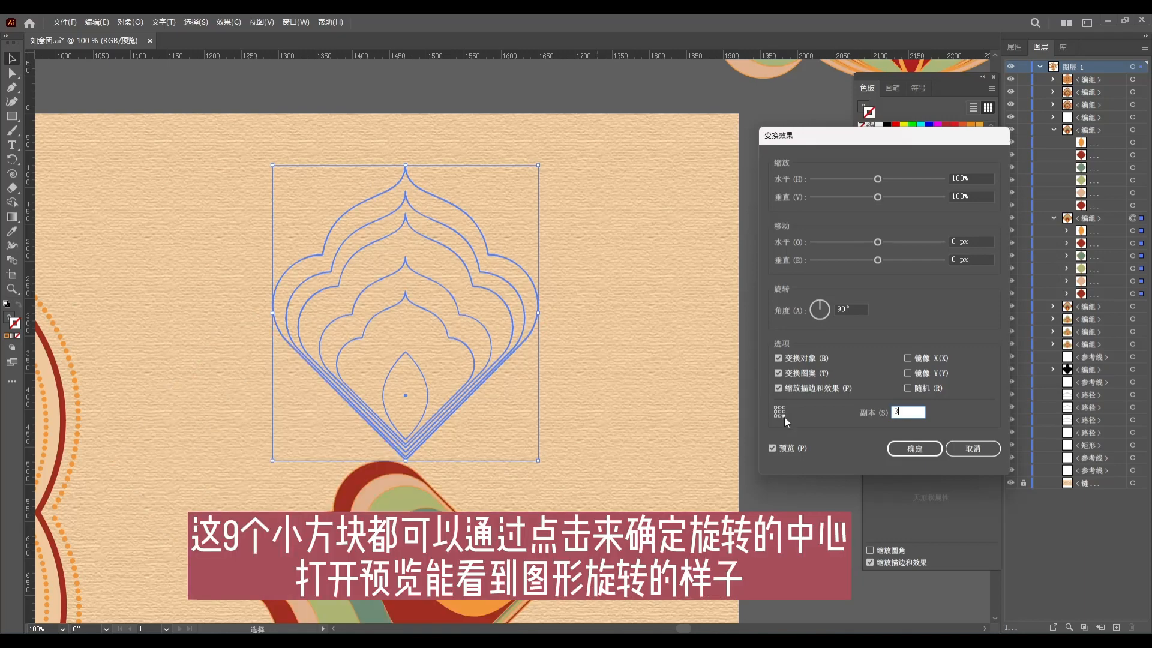
pyautogui.click(775, 415)
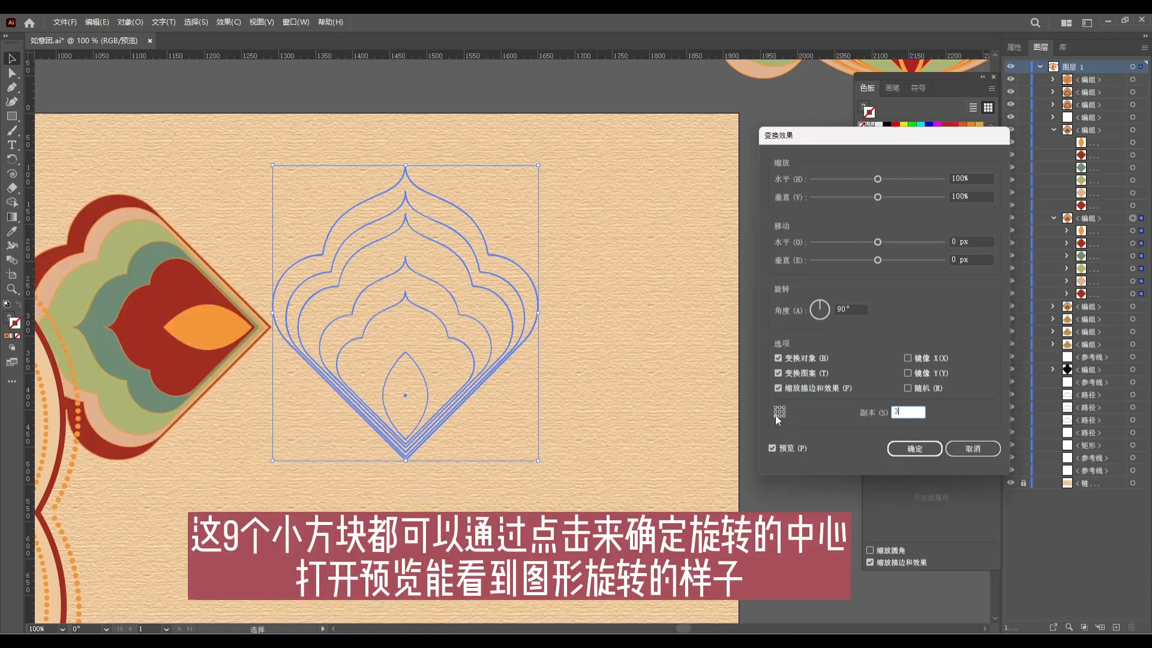
pyautogui.click(775, 412)
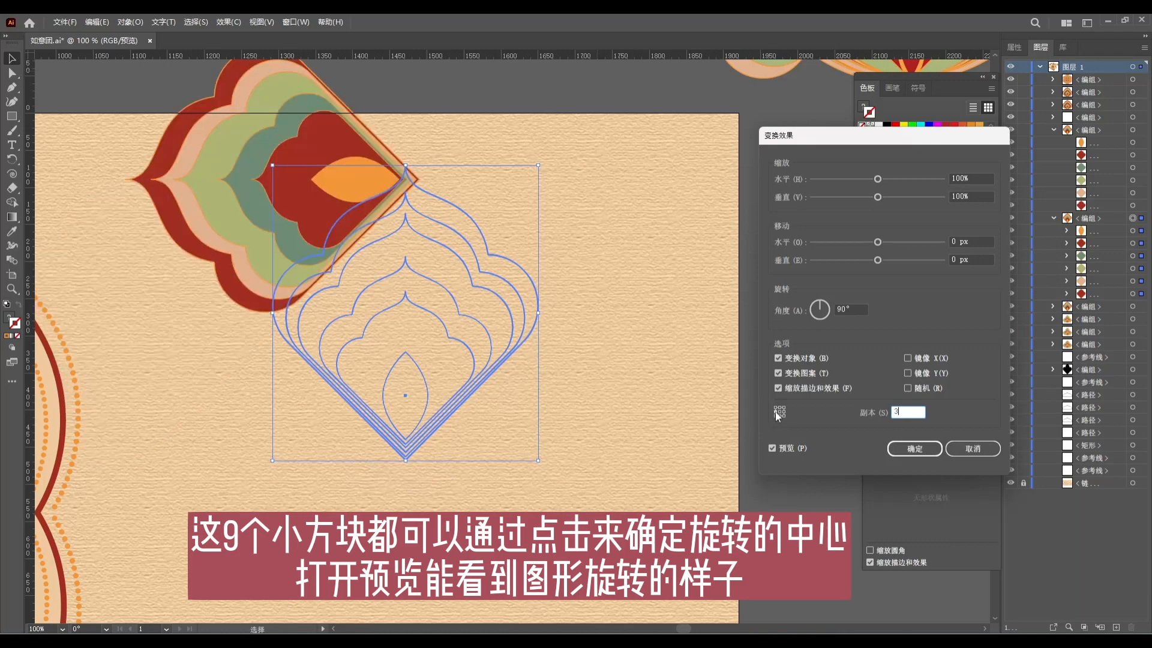
pyautogui.click(780, 412)
pyautogui.click(783, 412)
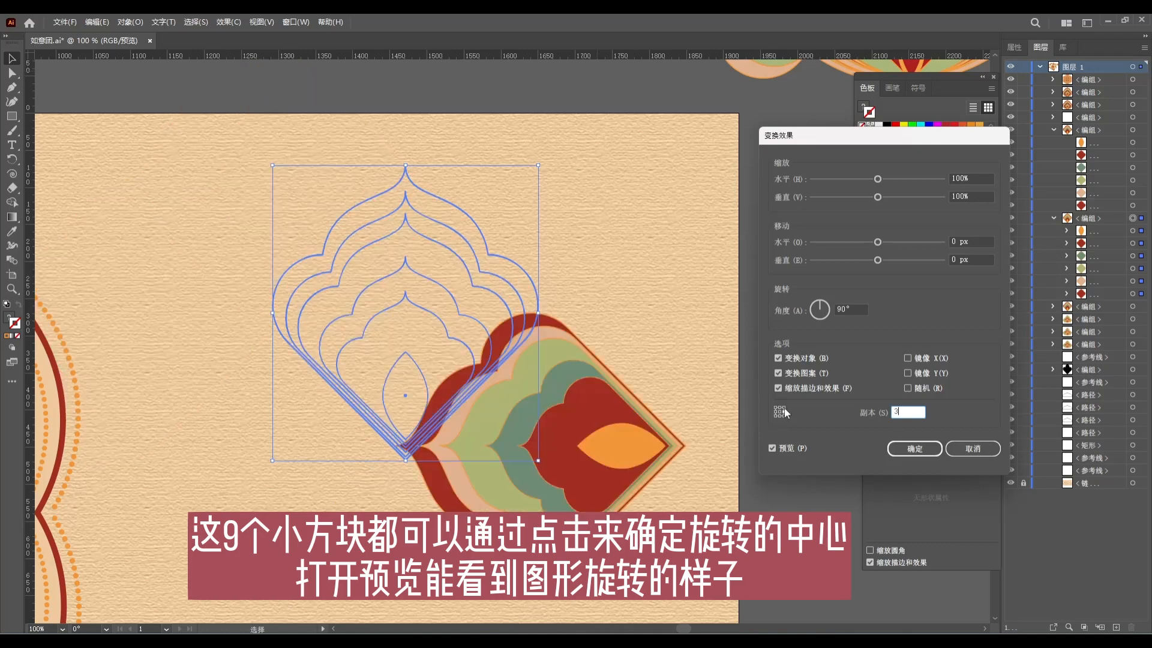
pyautogui.click(783, 408)
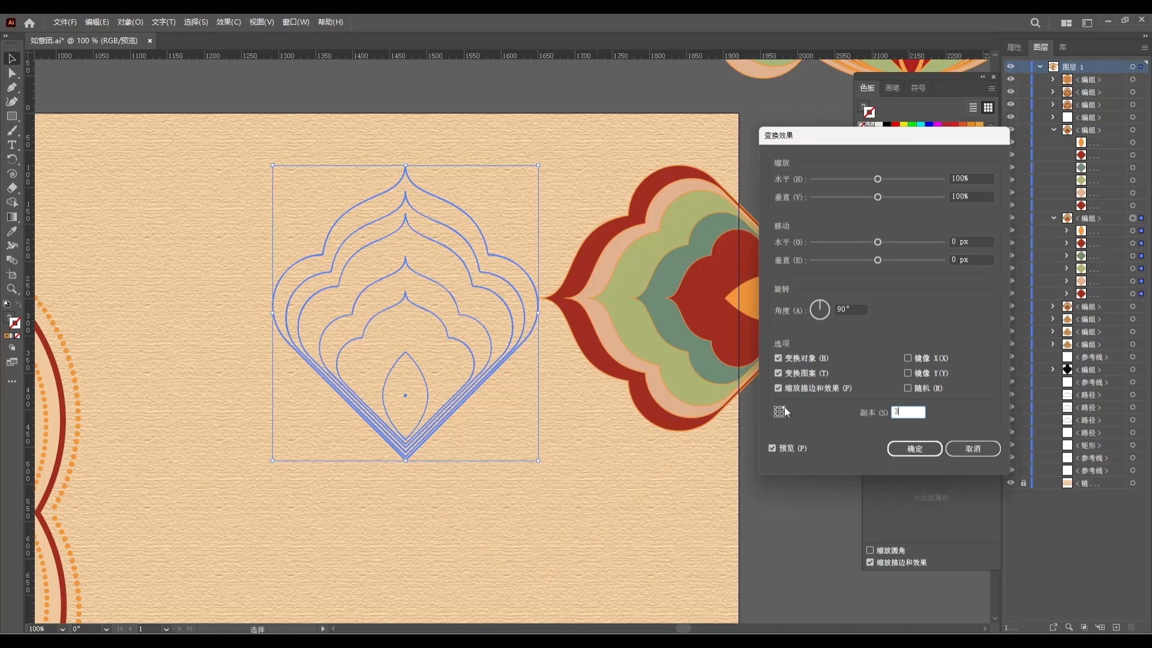
pyautogui.click(779, 416)
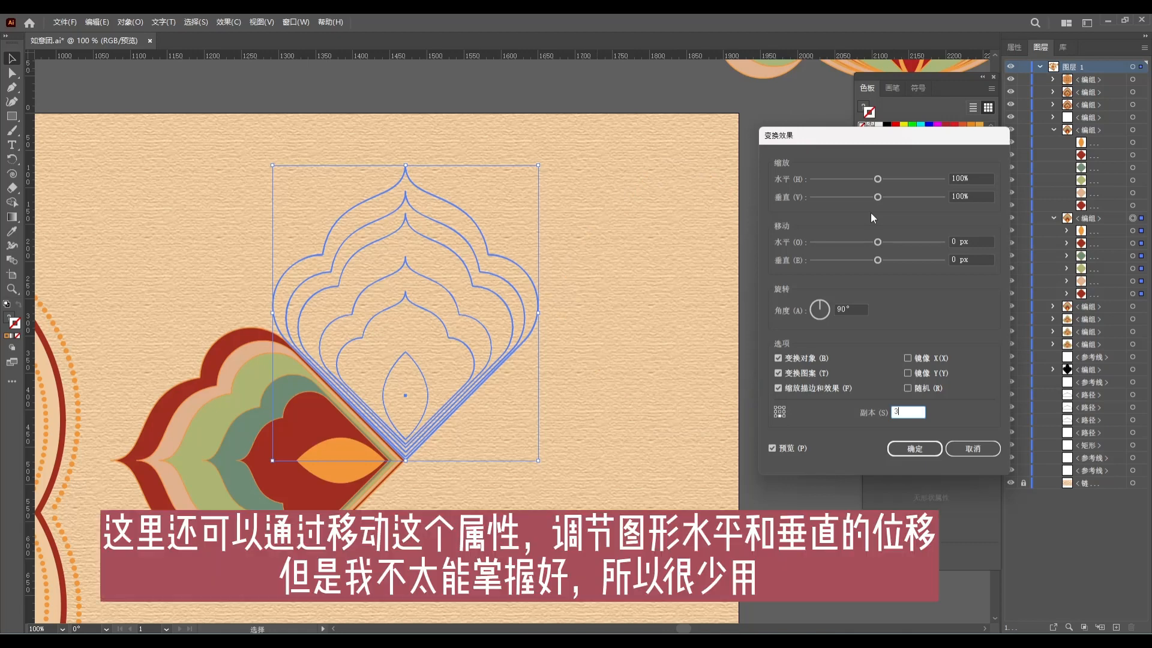
# Try offsetting the transformed copies 26 px horizontally and by different vertical amounts down to -23 px.
pyautogui.click(877, 242)
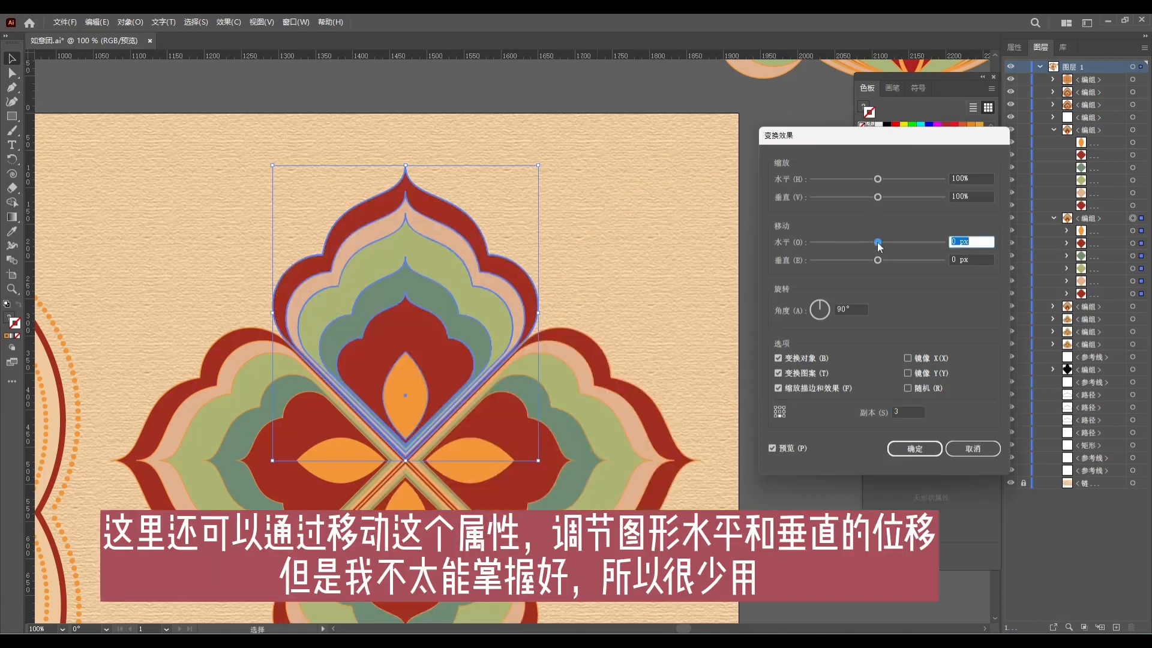
pyautogui.moveTo(878, 242); pyautogui.dragTo(883, 242)
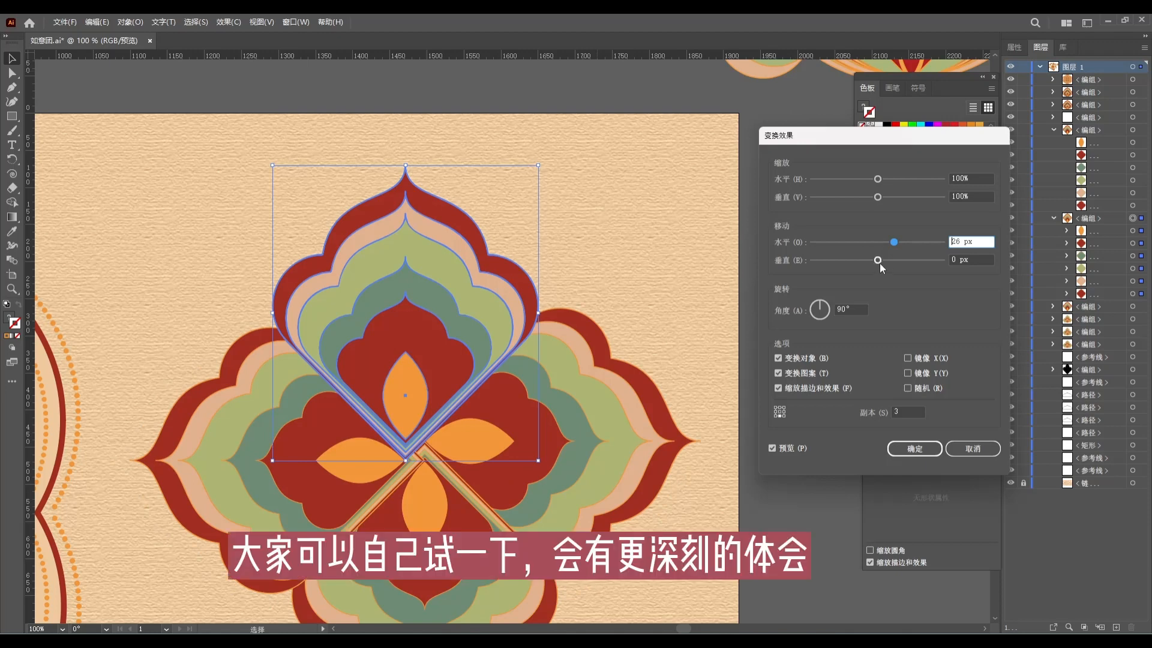
pyautogui.moveTo(880, 263); pyautogui.dragTo(895, 264)
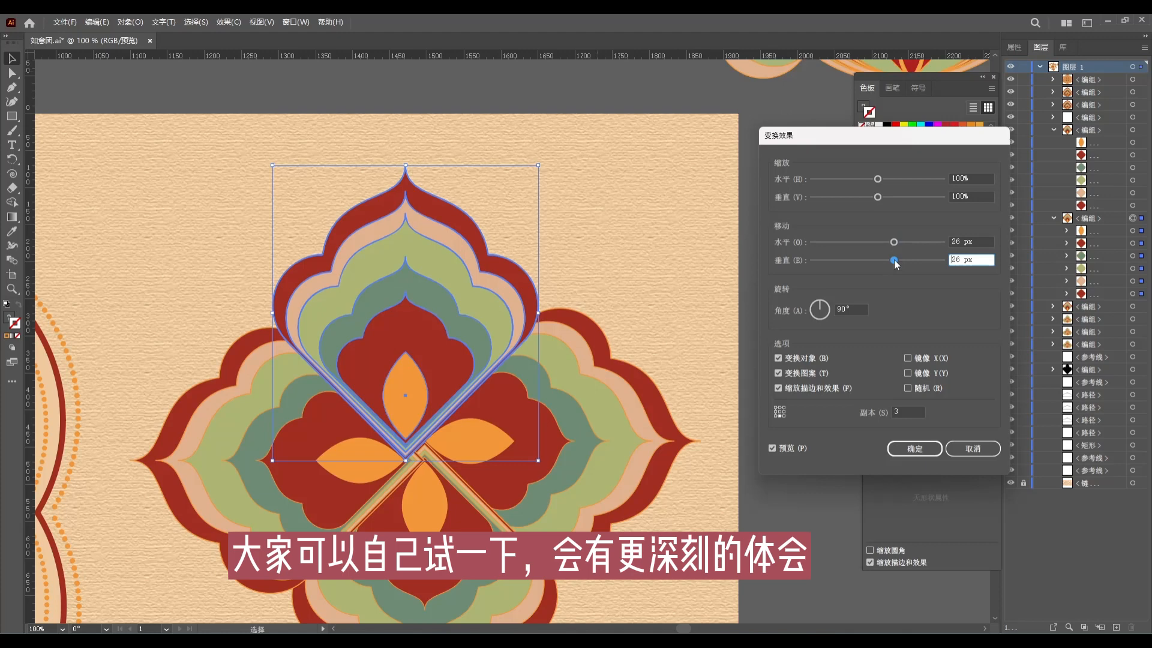
pyautogui.moveTo(895, 264); pyautogui.dragTo(891, 264)
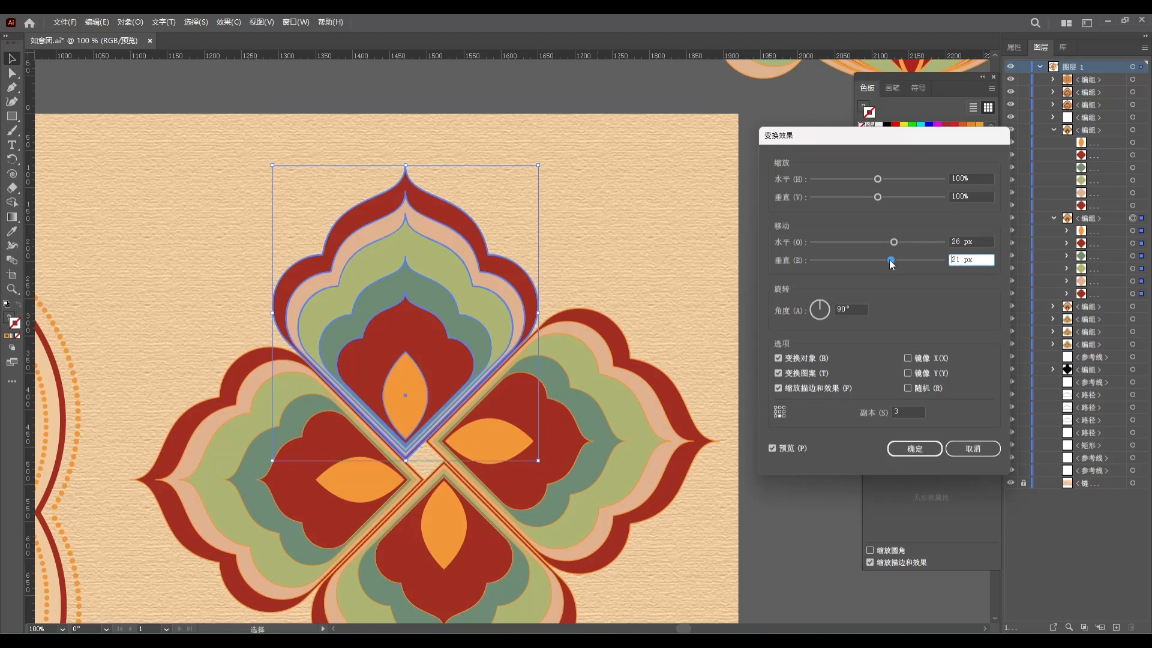
pyautogui.moveTo(892, 264); pyautogui.dragTo(862, 264)
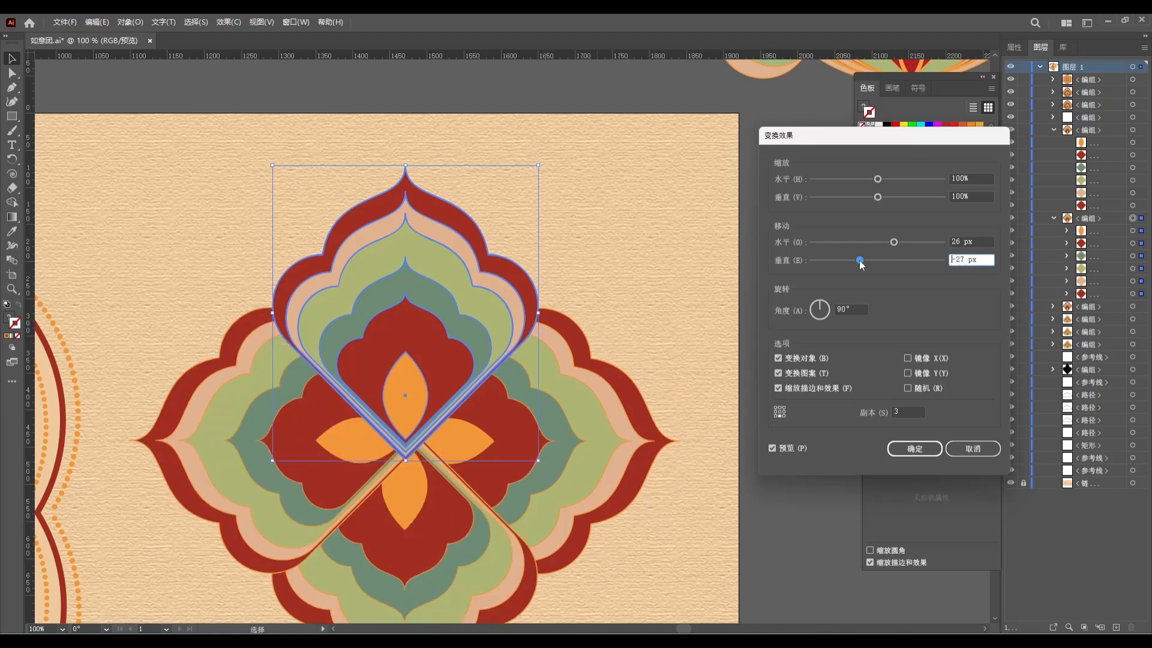
pyautogui.moveTo(861, 264); pyautogui.dragTo(864, 264)
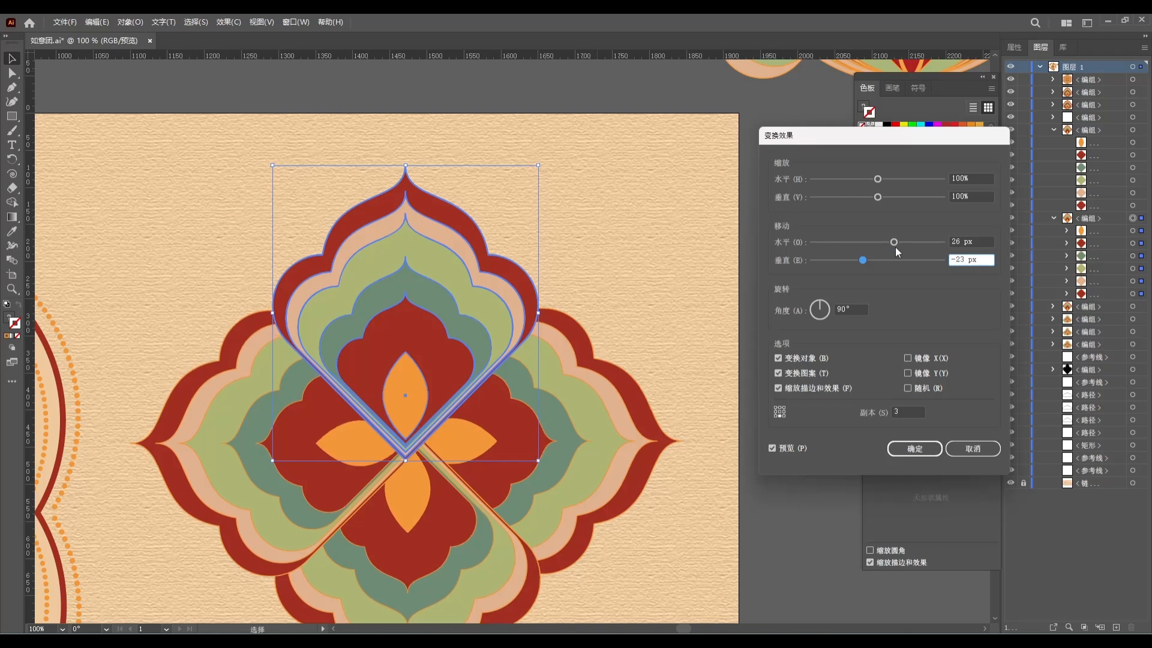
# Apply the Transform effect to the petal with both move offsets back at 0 px.
pyautogui.click(772, 448)
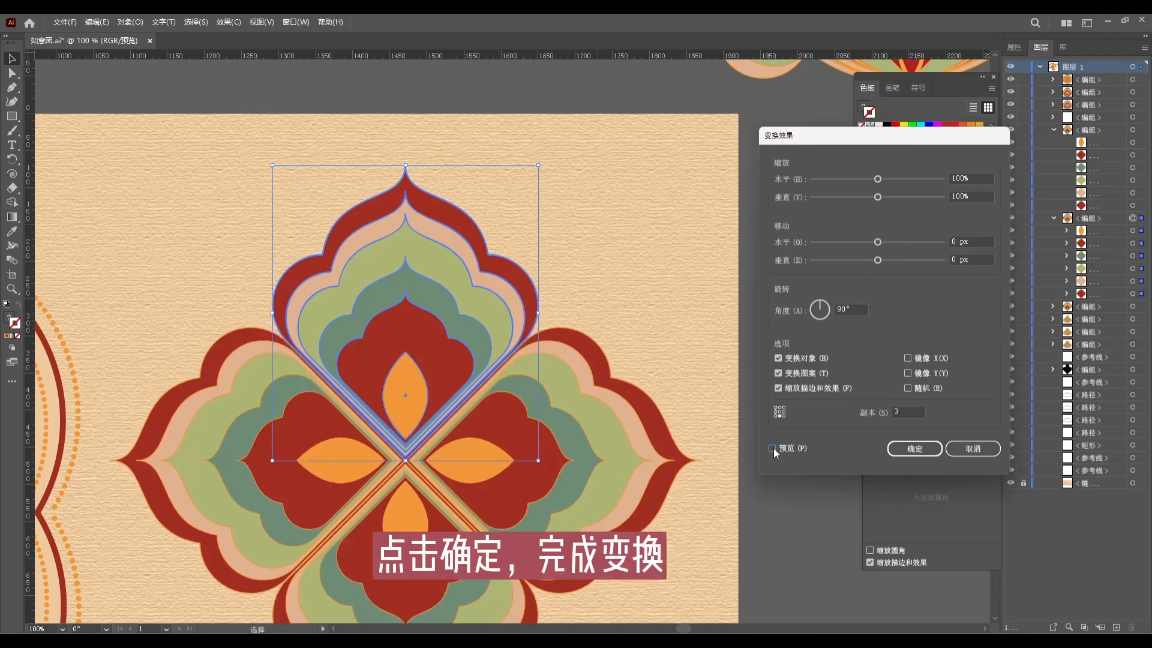
pyautogui.click(914, 449)
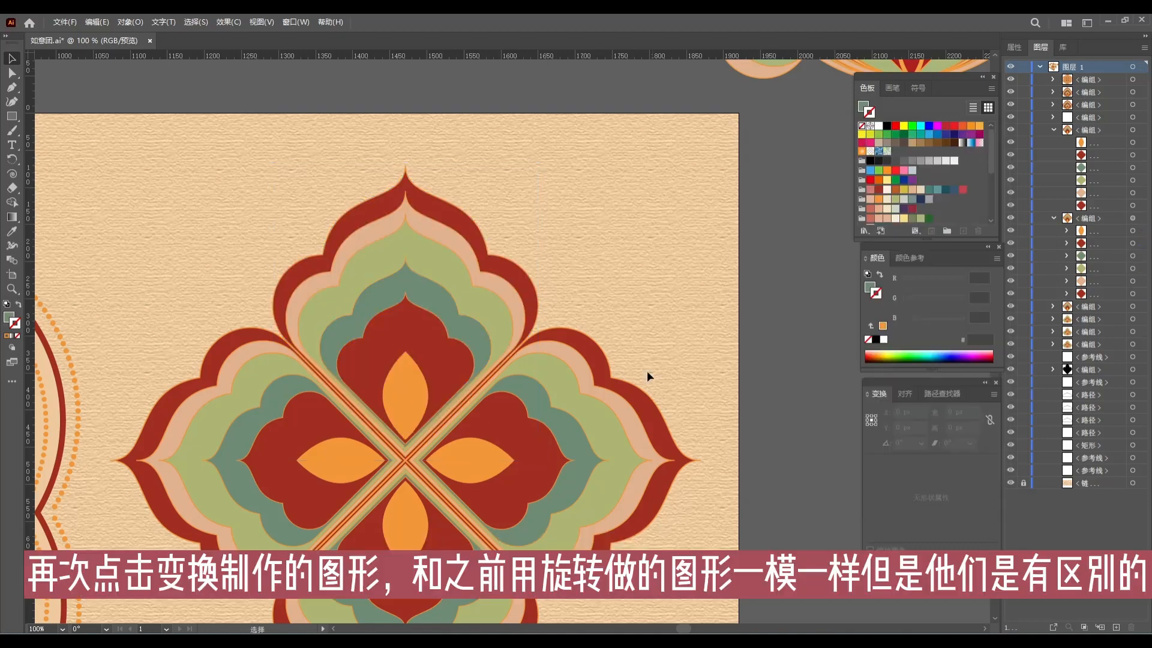
# Expand the appearance of the transformed flower and ungroup it into separate petals.
pyautogui.scroll(-2, 647, 371)
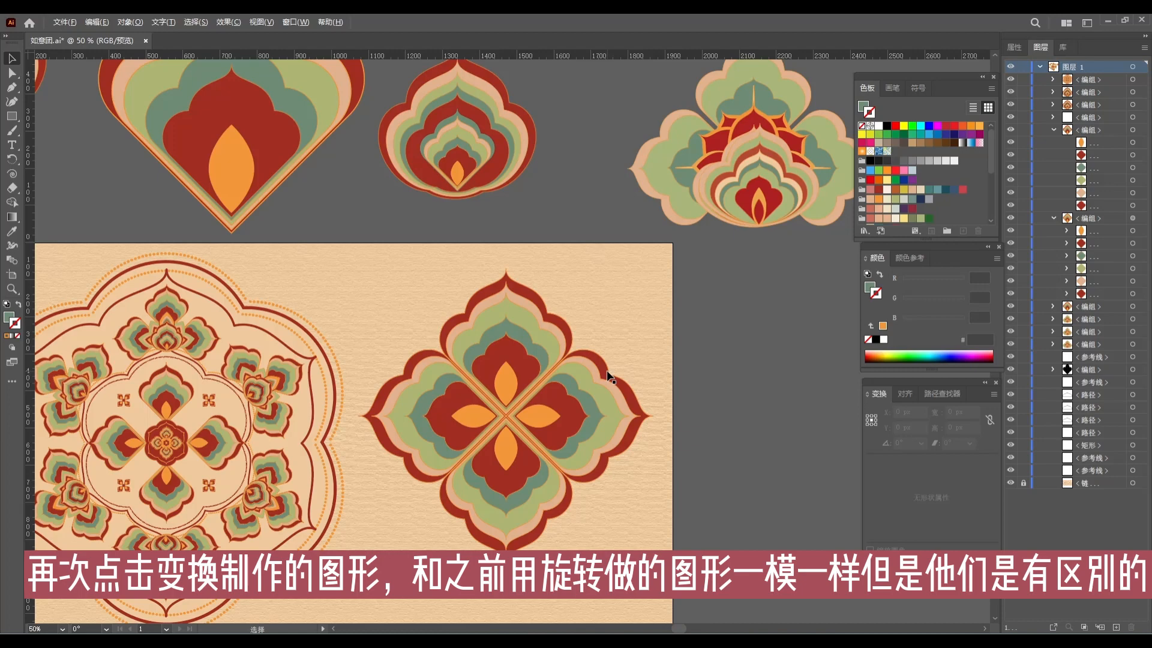
pyautogui.scroll(1, 609, 377)
pyautogui.click(472, 367)
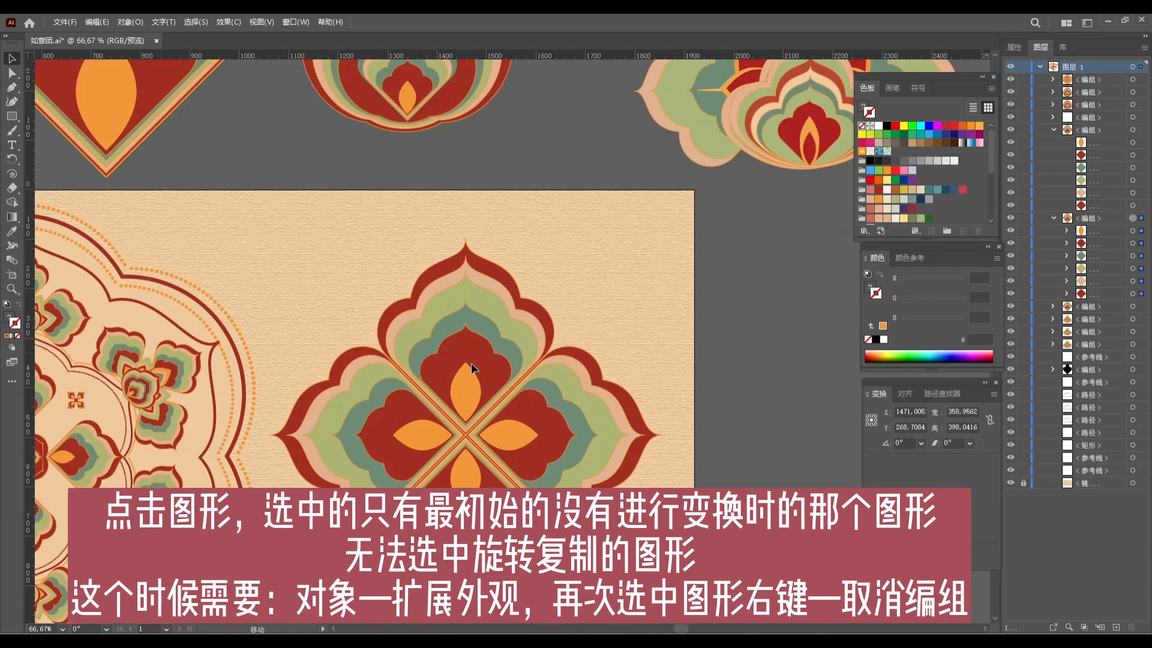
pyautogui.click(127, 23)
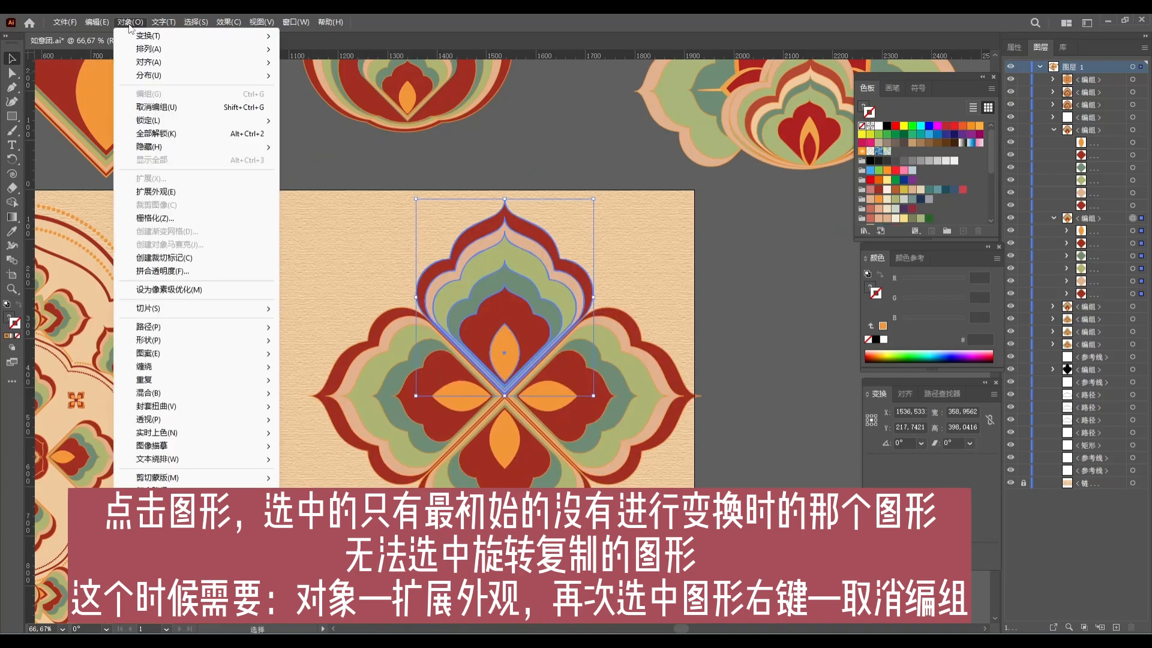
pyautogui.rightClick(545, 286)
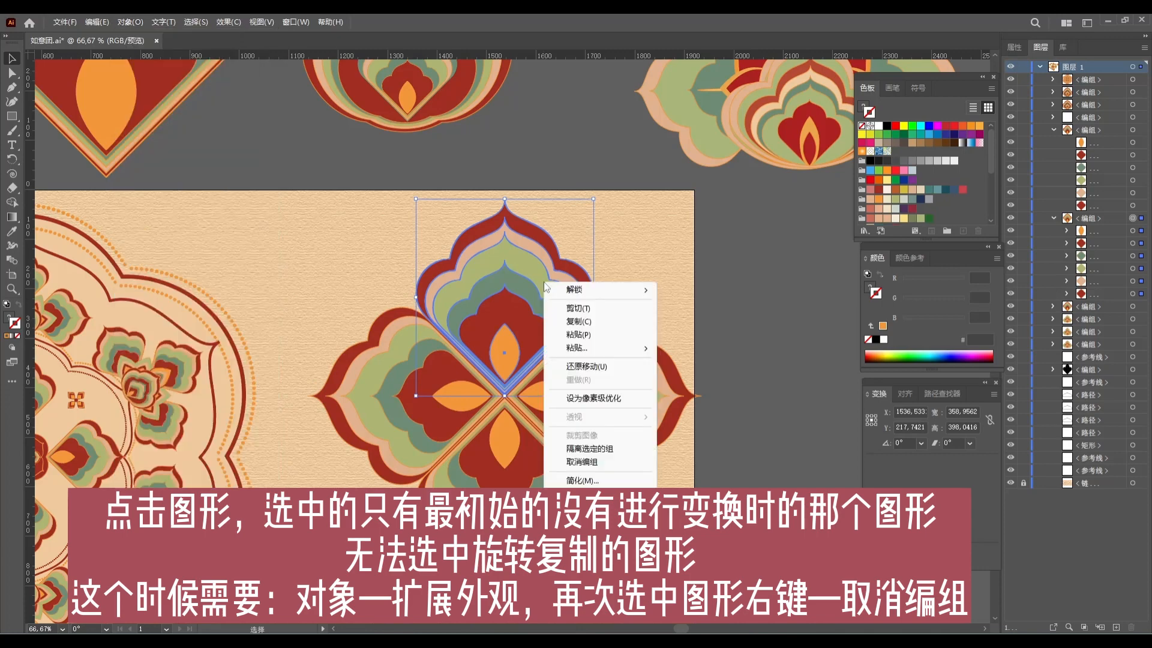
pyautogui.click(582, 462)
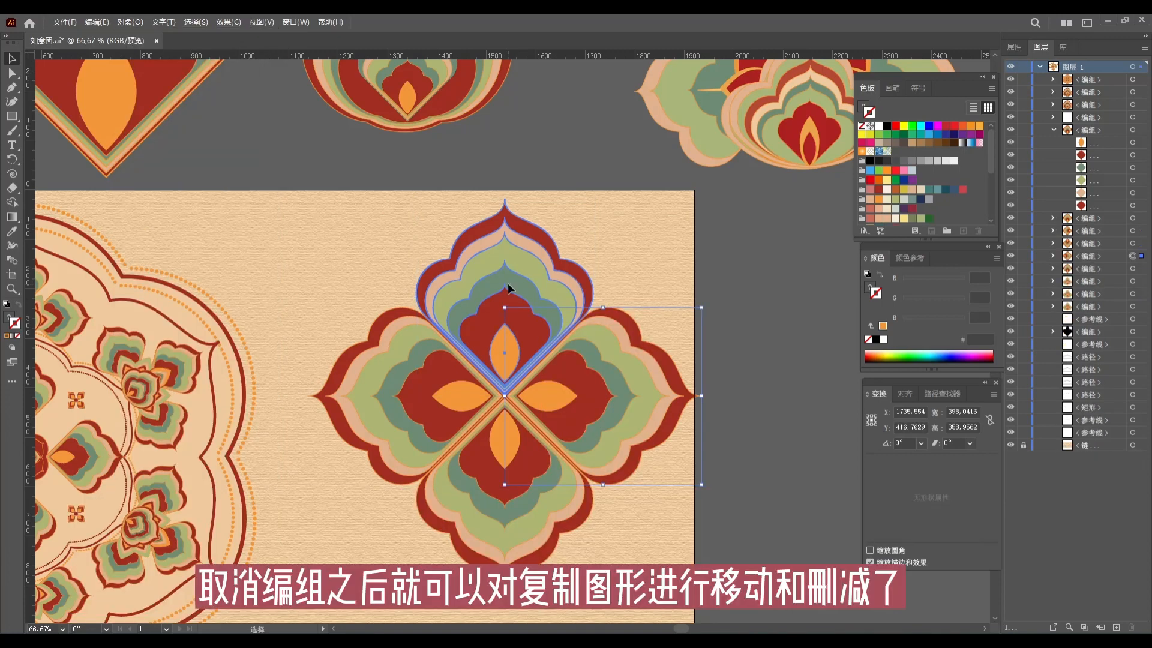
# Delete the right, bottom and left petals of the ungrouped flower, keeping only the top petal.
pyautogui.hotkey('ctrl', 'shift', 'a')
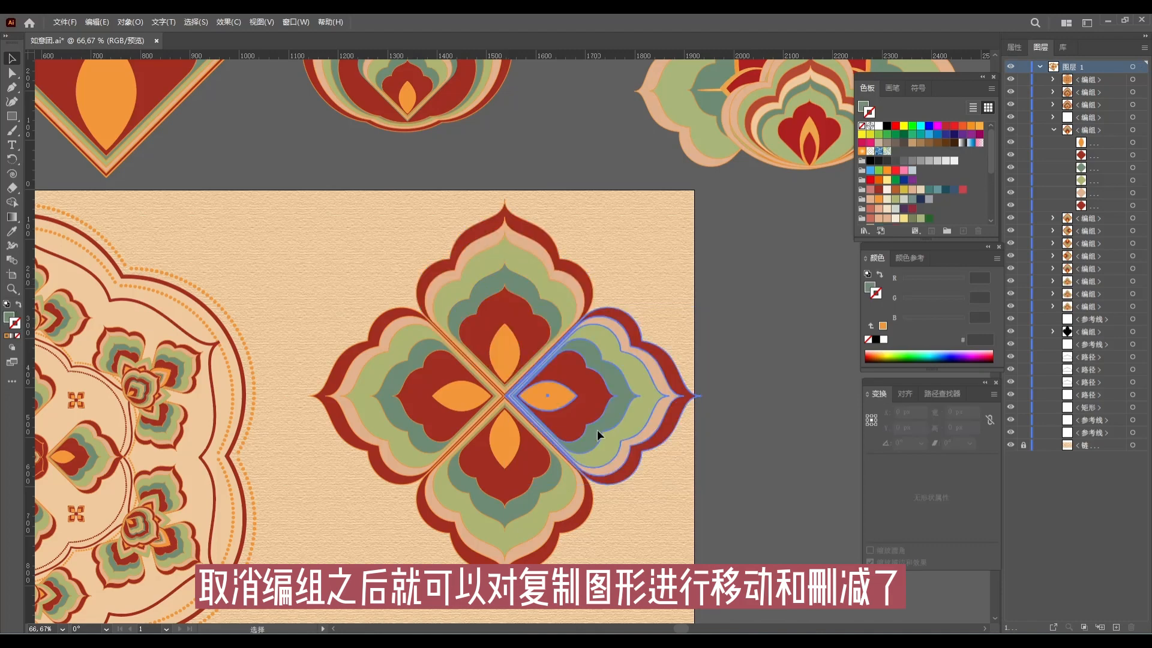
pyautogui.click(597, 430)
pyautogui.press('Delete')
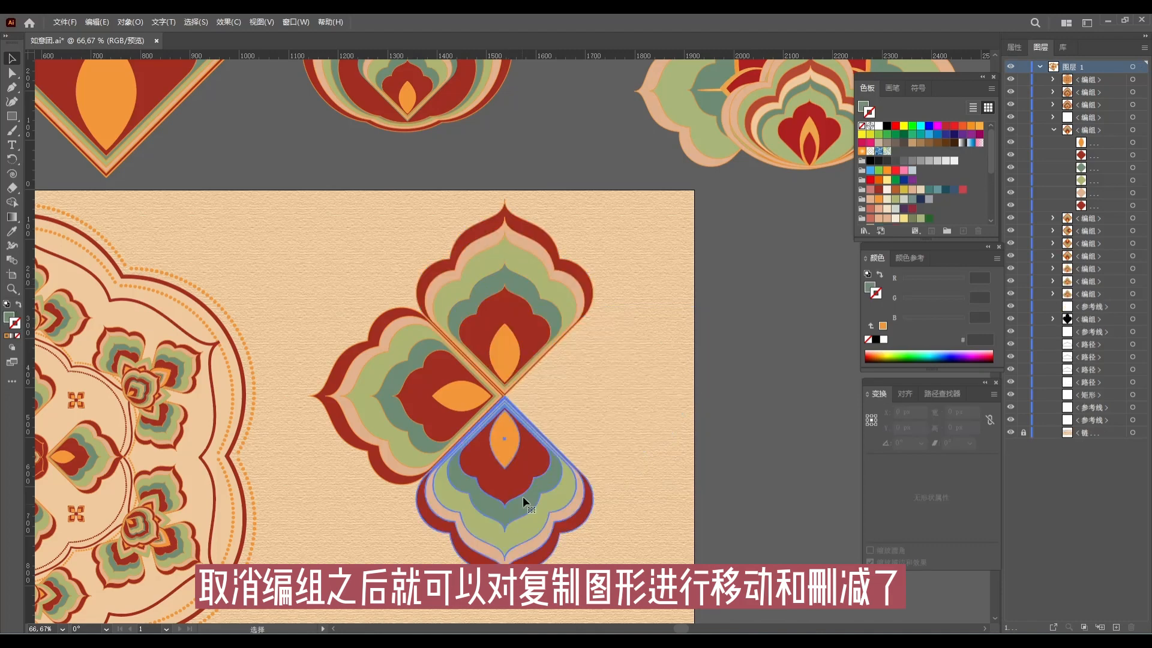
pyautogui.click(523, 496)
pyautogui.press('Delete')
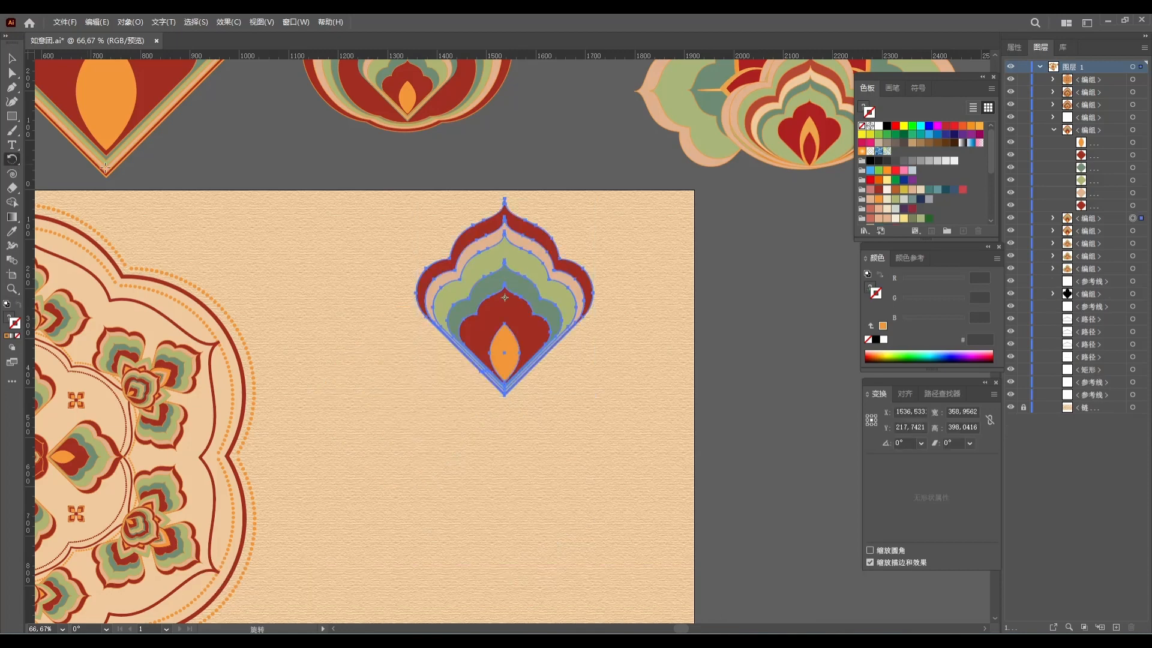
# Apply a radial repeat to the remaining single petal.
pyautogui.hotkey('ctrl', '-')
pyautogui.click(132, 22)
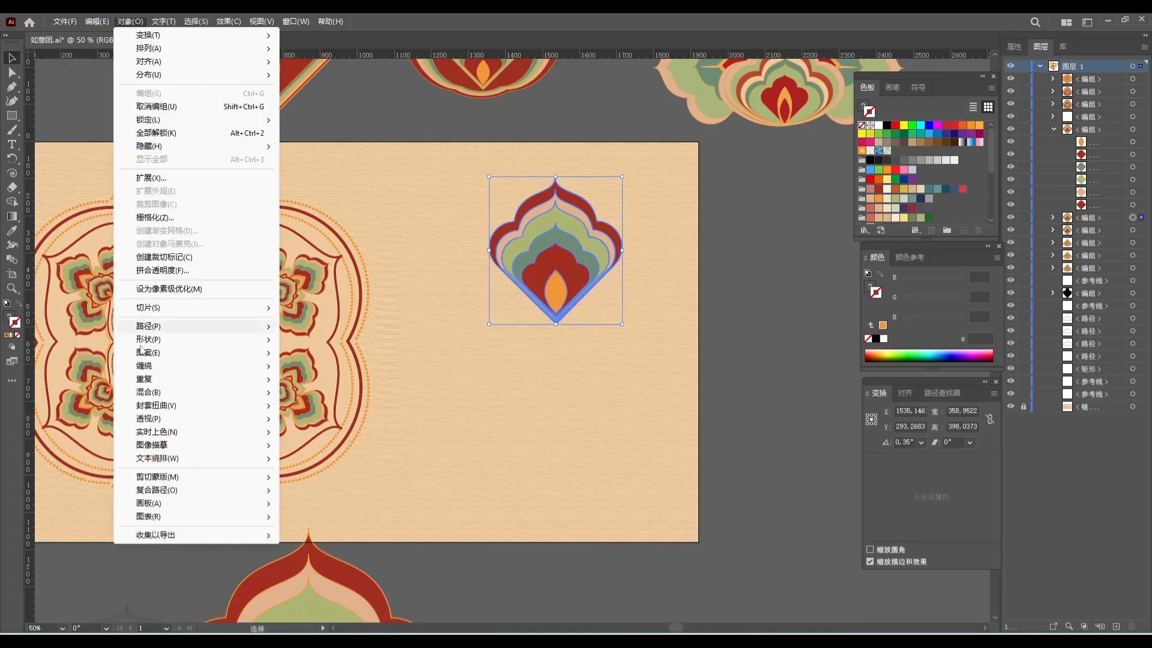
pyautogui.moveTo(167, 385)
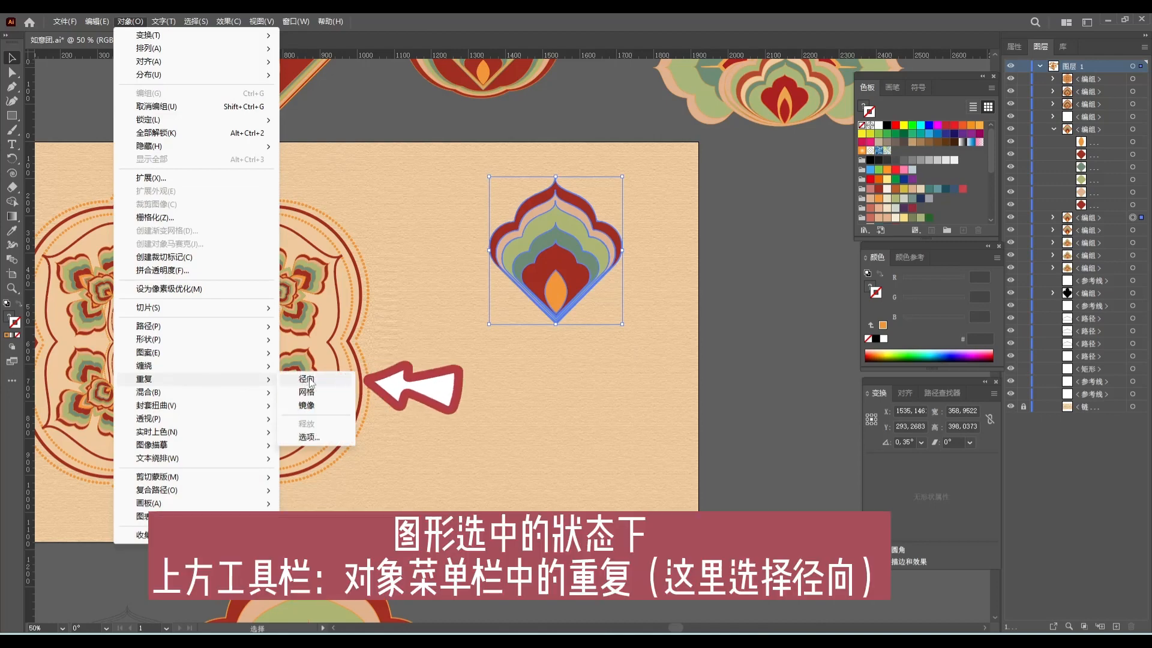
pyautogui.click(309, 381)
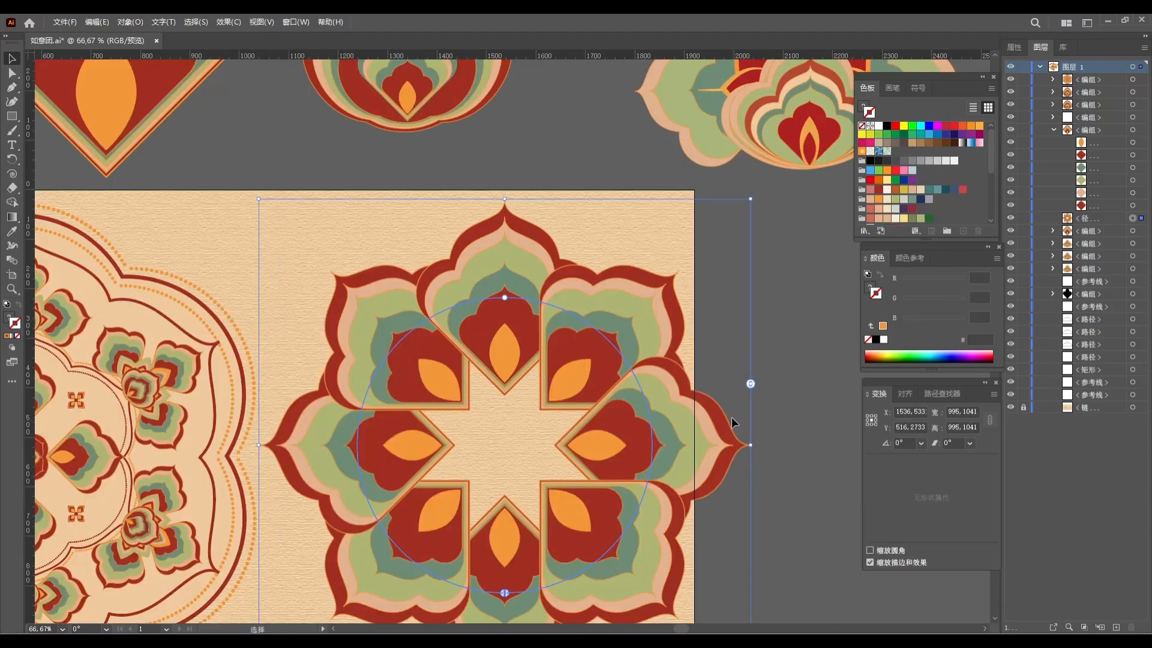
# Reduce the radial repeat to four petals and adjust its radius so they sit close around the centre with narrow gaps.
pyautogui.scroll(-2, 732, 416)
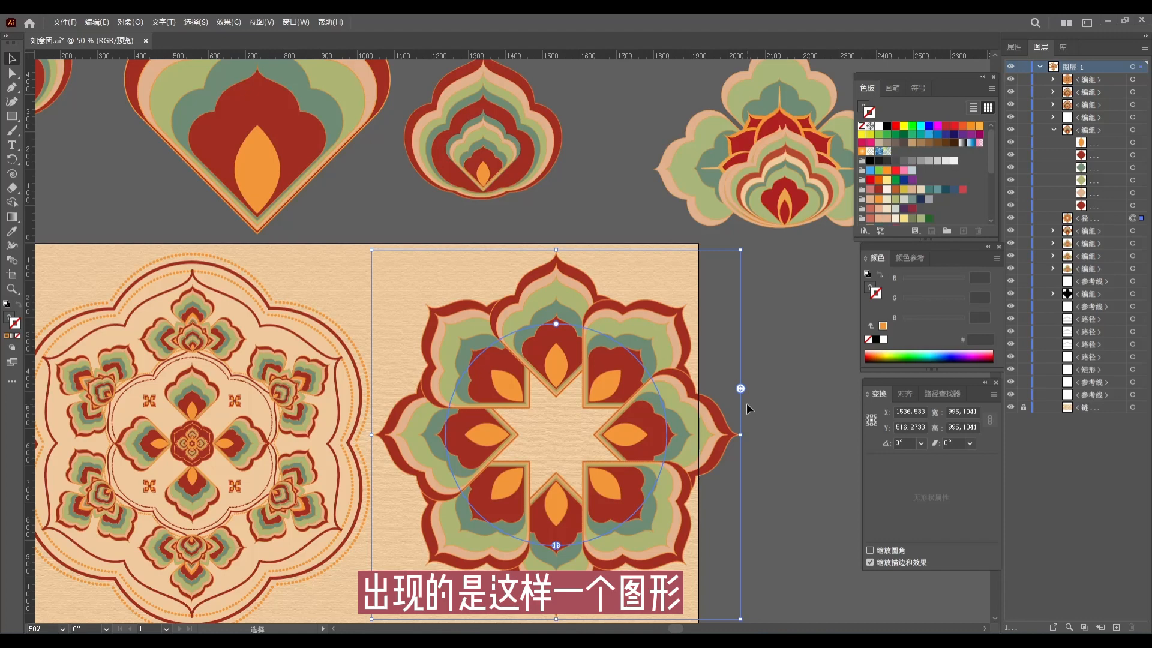
pyautogui.moveTo(556, 324); pyautogui.dragTo(543, 232)
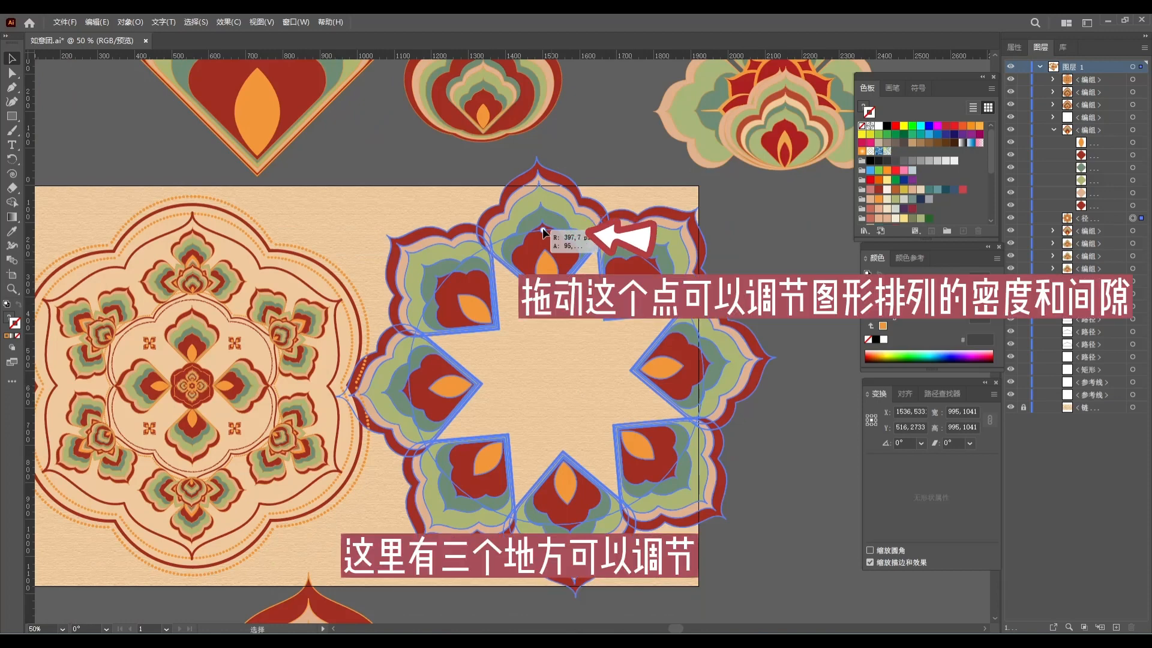
pyautogui.moveTo(543, 232); pyautogui.dragTo(554, 302)
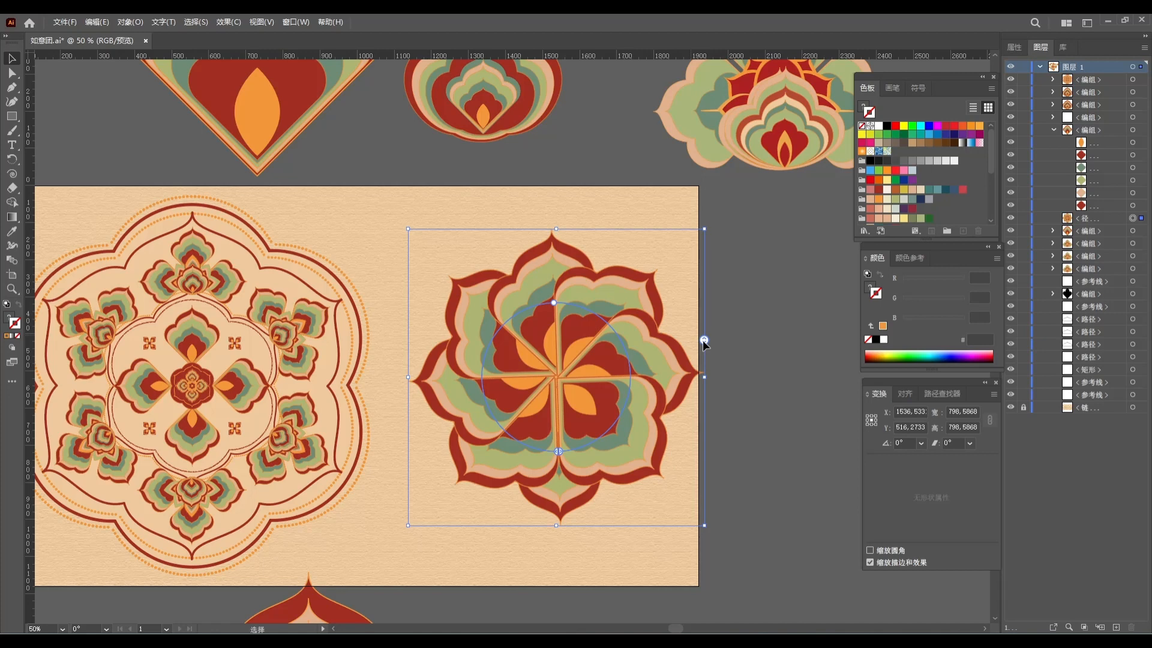
pyautogui.moveTo(703, 341); pyautogui.dragTo(708, 338)
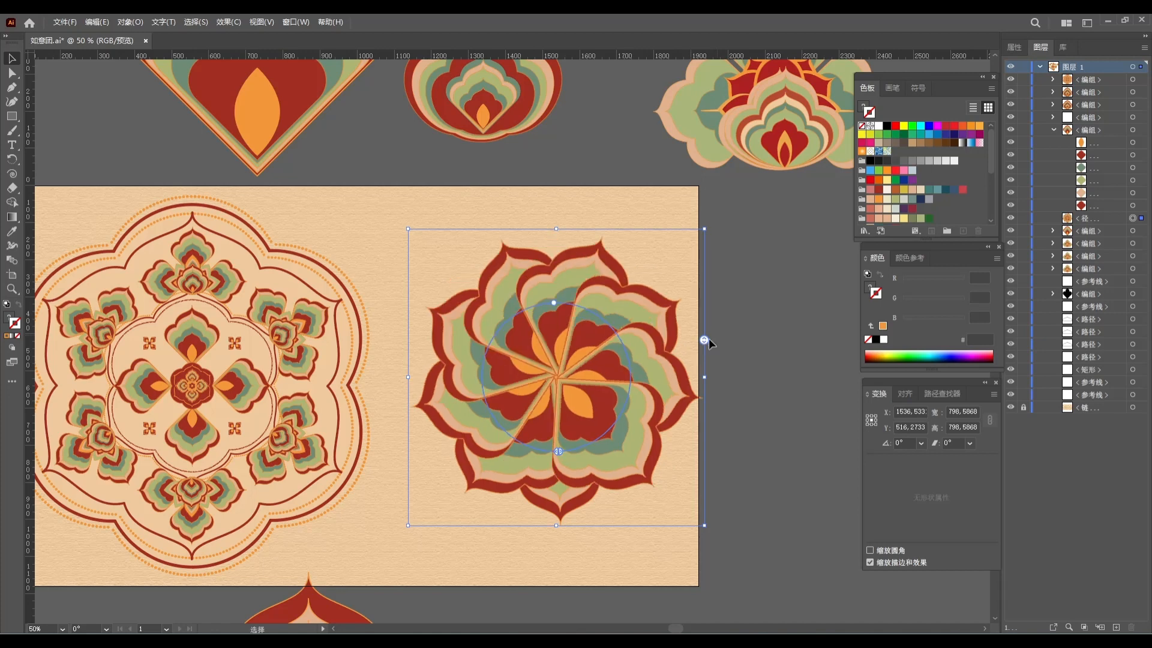
pyautogui.moveTo(708, 338); pyautogui.dragTo(705, 361)
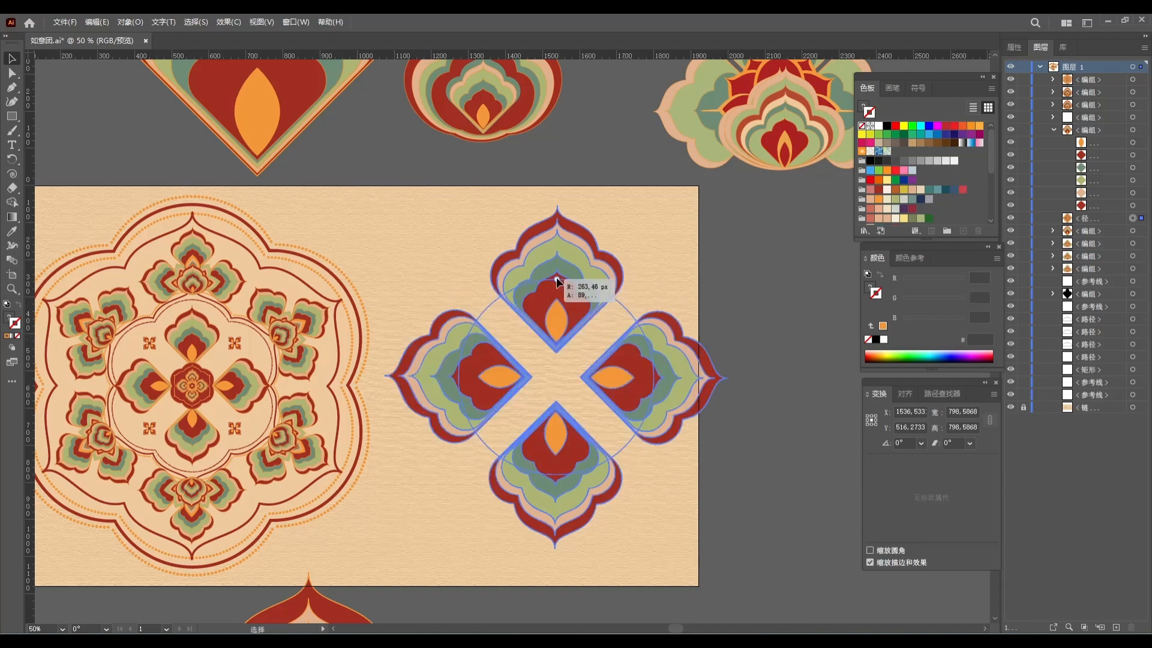
pyautogui.moveTo(556, 282)
pyautogui.mouseDown()
pyautogui.moveTo(556, 307)
pyautogui.moveTo(556, 296)
pyautogui.mouseUp()
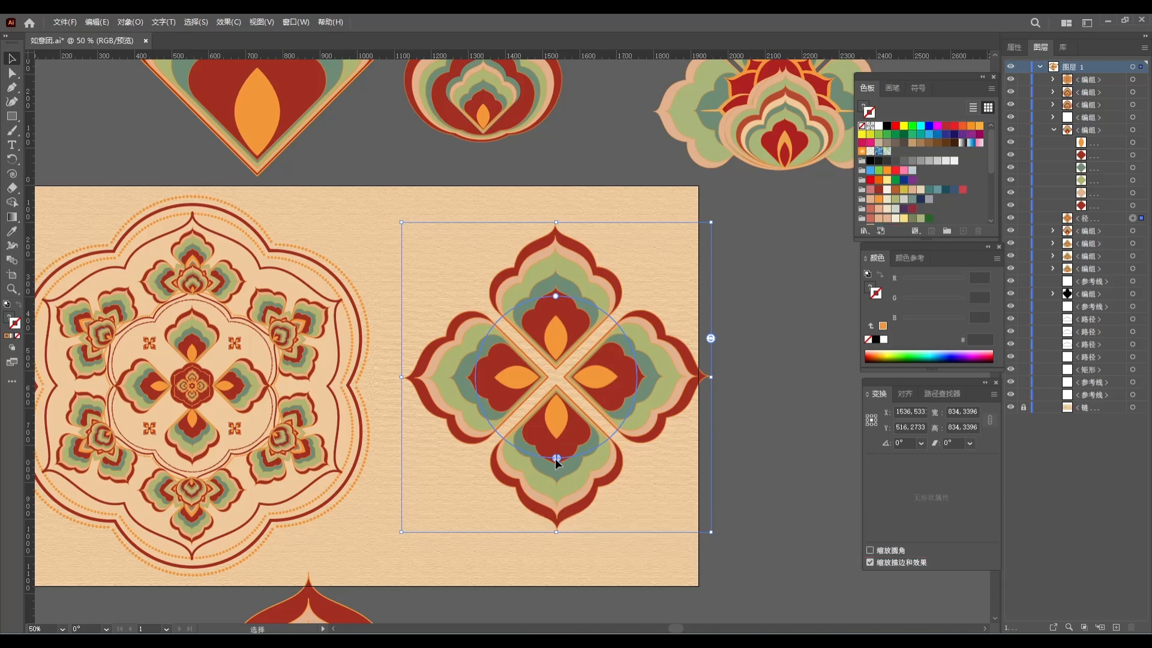
# Try trimming the radial repeat's arc to three and two petals, and extend it back to all four.
pyautogui.moveTo(556, 458); pyautogui.dragTo(491, 430)
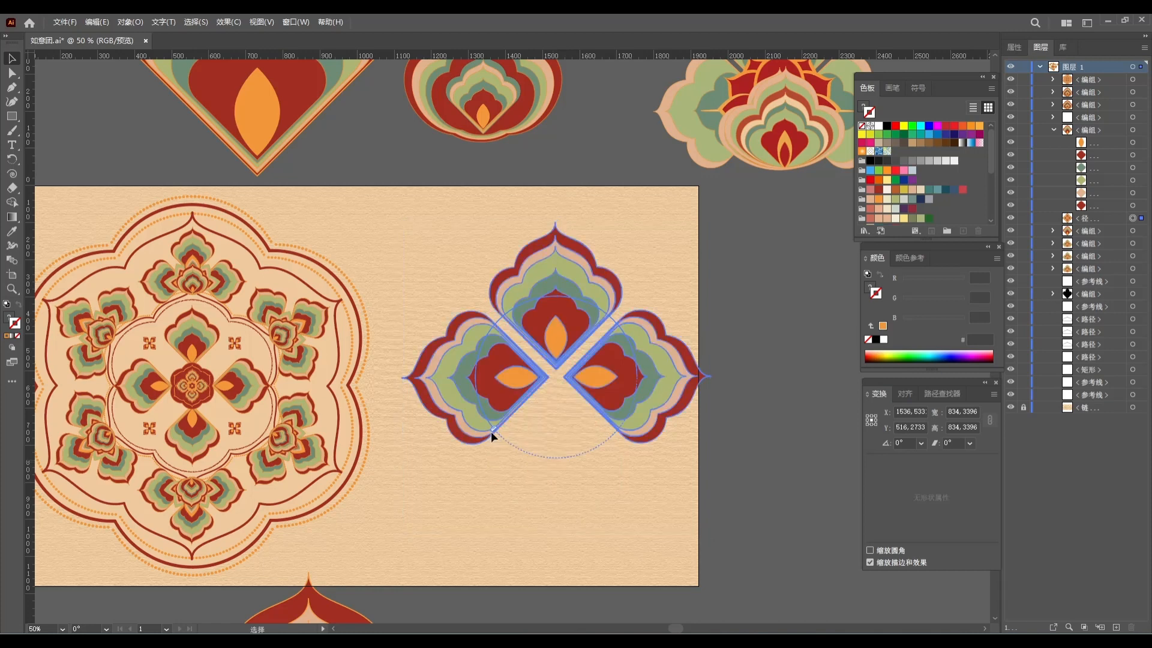
pyautogui.moveTo(491, 431); pyautogui.dragTo(490, 430)
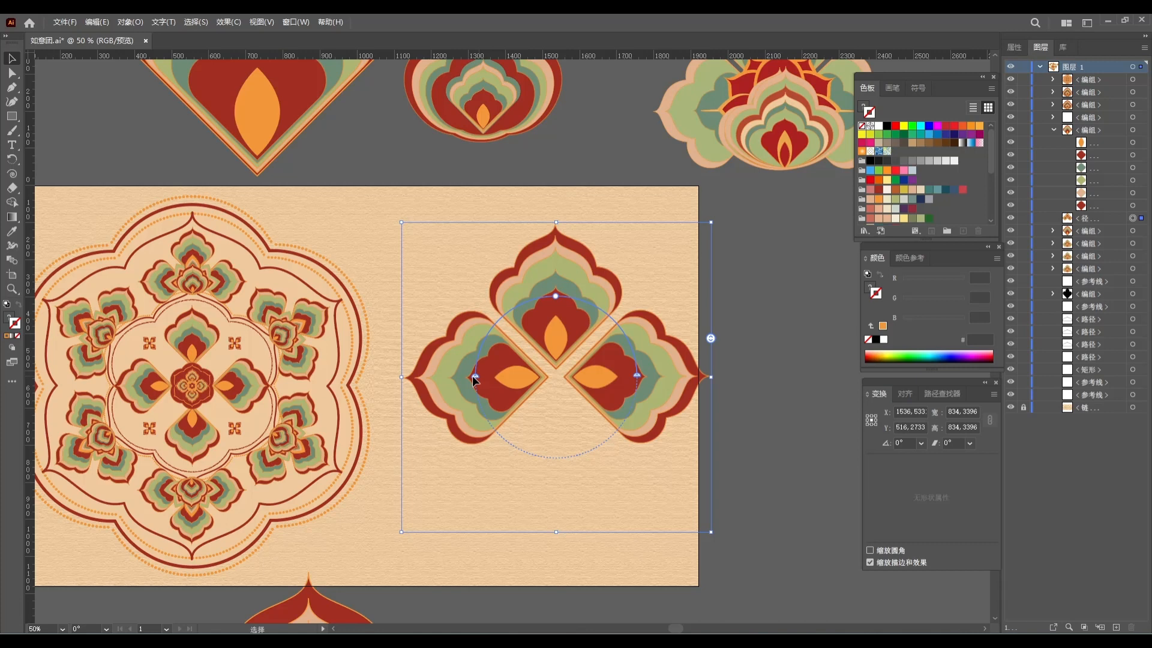
pyautogui.moveTo(474, 377); pyautogui.dragTo(558, 295)
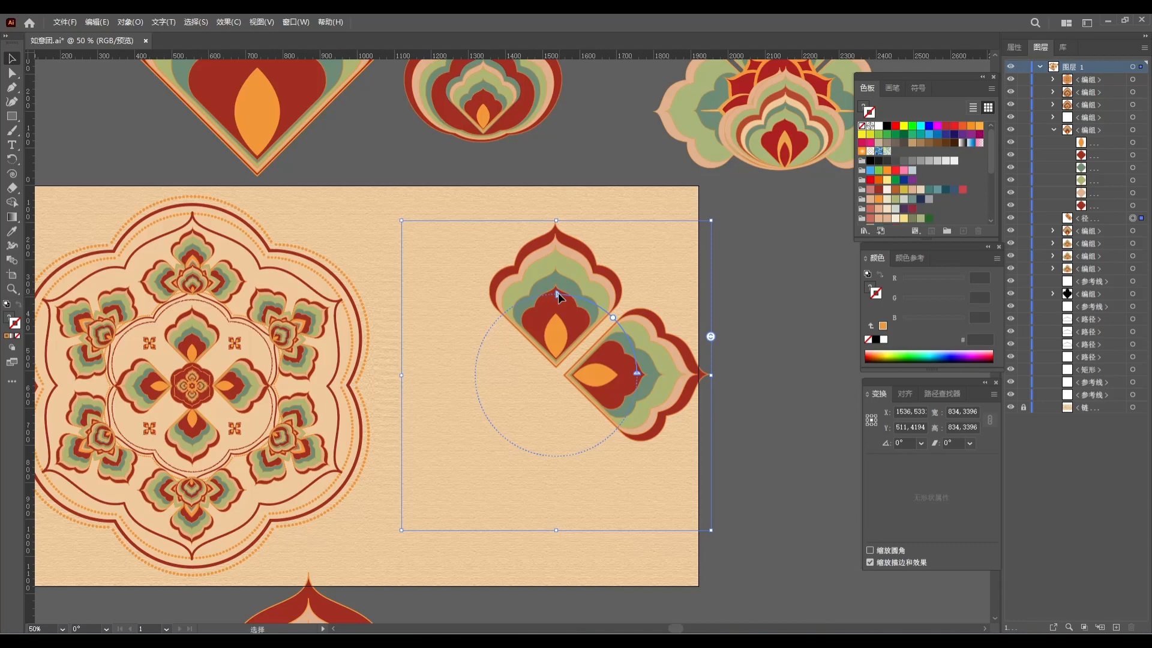
pyautogui.moveTo(558, 293); pyautogui.dragTo(574, 451)
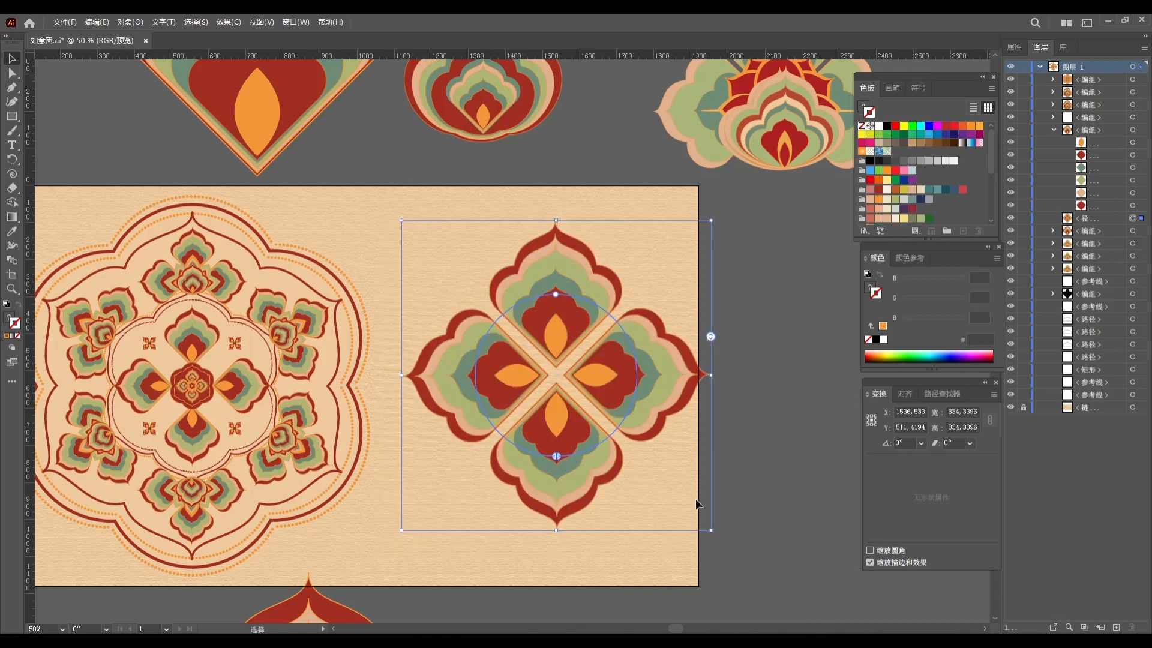
# Move the four-petal radial repeat up and slightly left on the artboard, to about X 1517 px, Y 534 px.
pyautogui.click(762, 474)
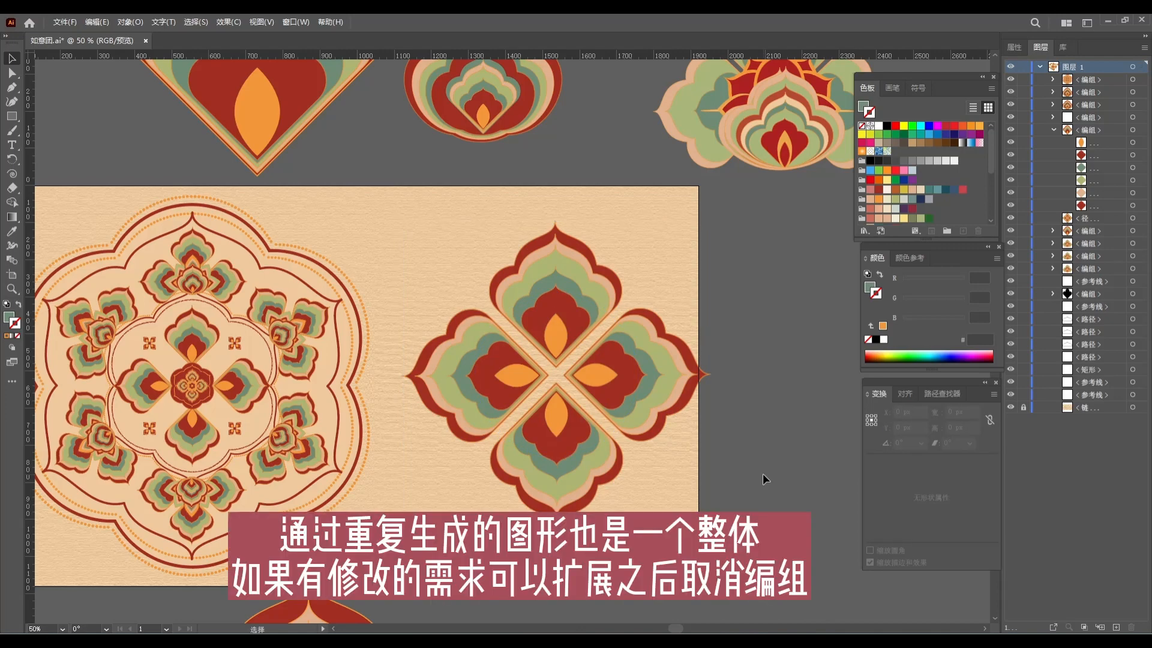
pyautogui.click(638, 376)
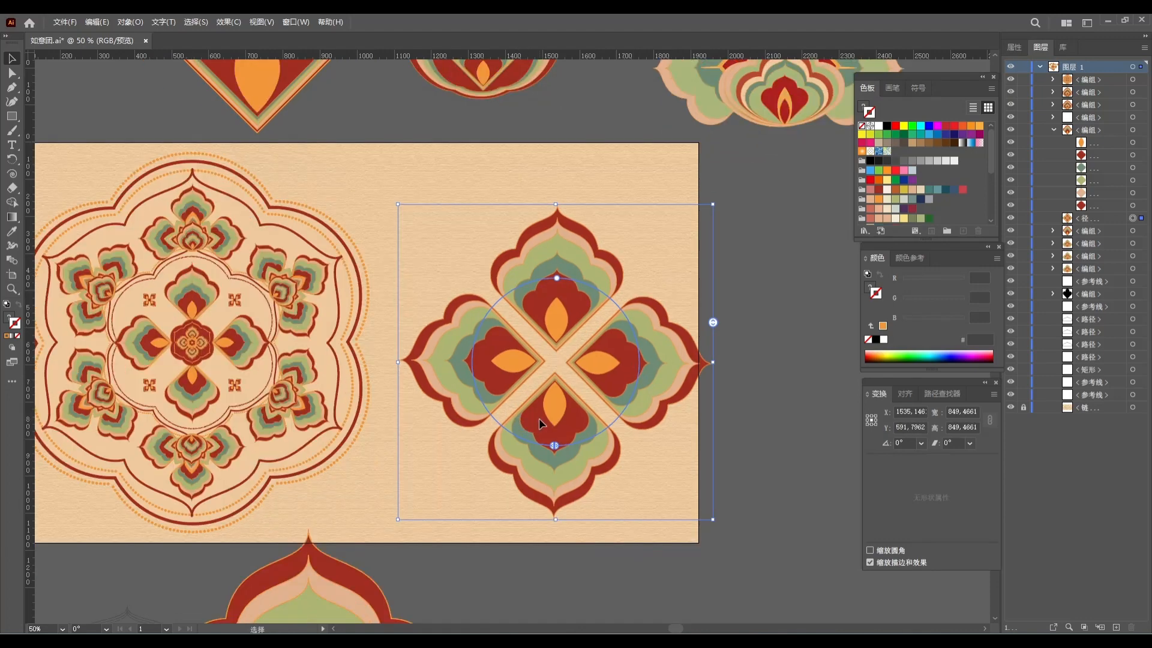
pyautogui.moveTo(540, 423)
pyautogui.mouseDown()
pyautogui.moveTo(604, 352)
pyautogui.moveTo(579, 401)
pyautogui.moveTo(532, 416)
pyautogui.moveTo(537, 404)
pyautogui.mouseUp()
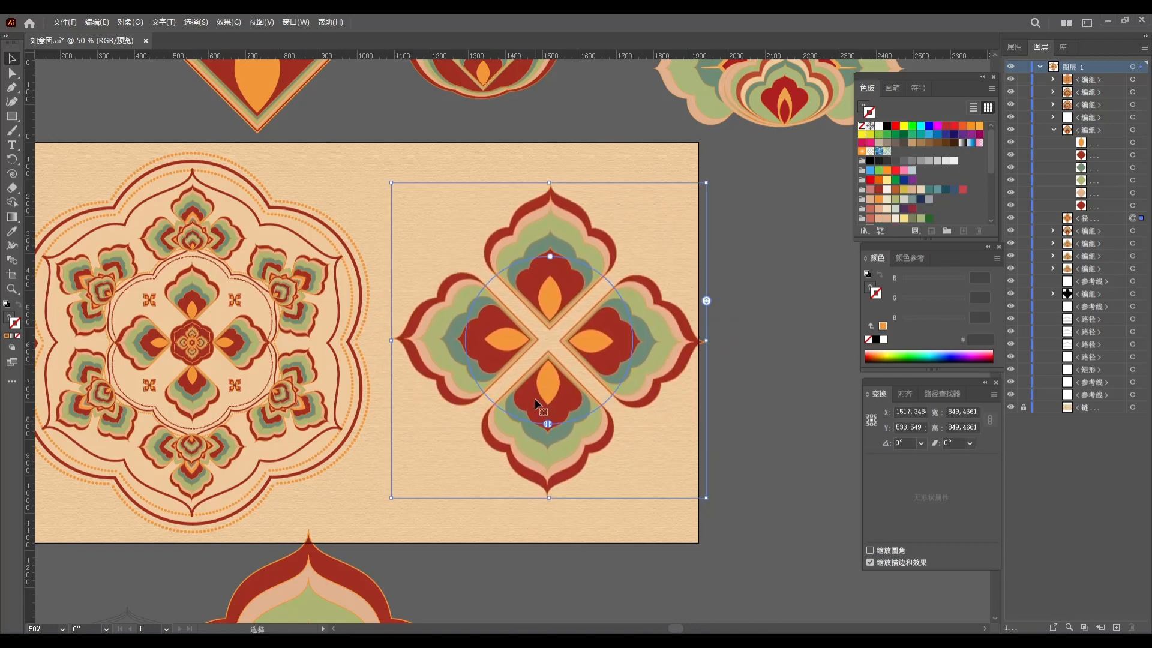
# Expand the four-petal radial repeat with both Object and Fill included.
pyautogui.click(96, 22)
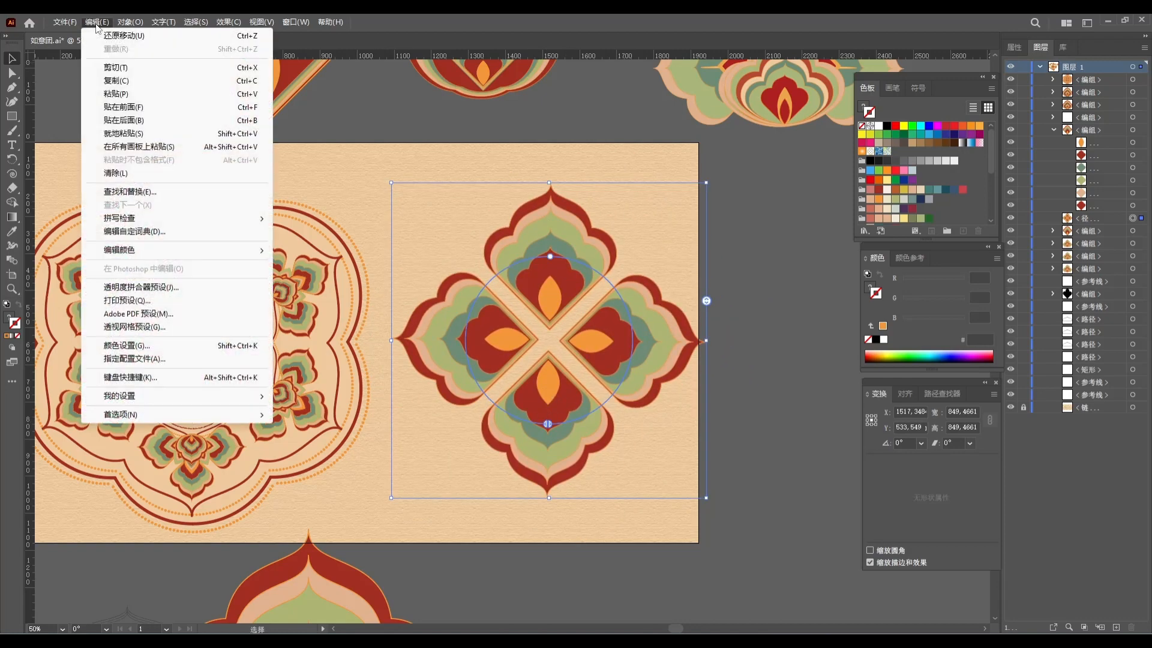
pyautogui.moveTo(133, 24)
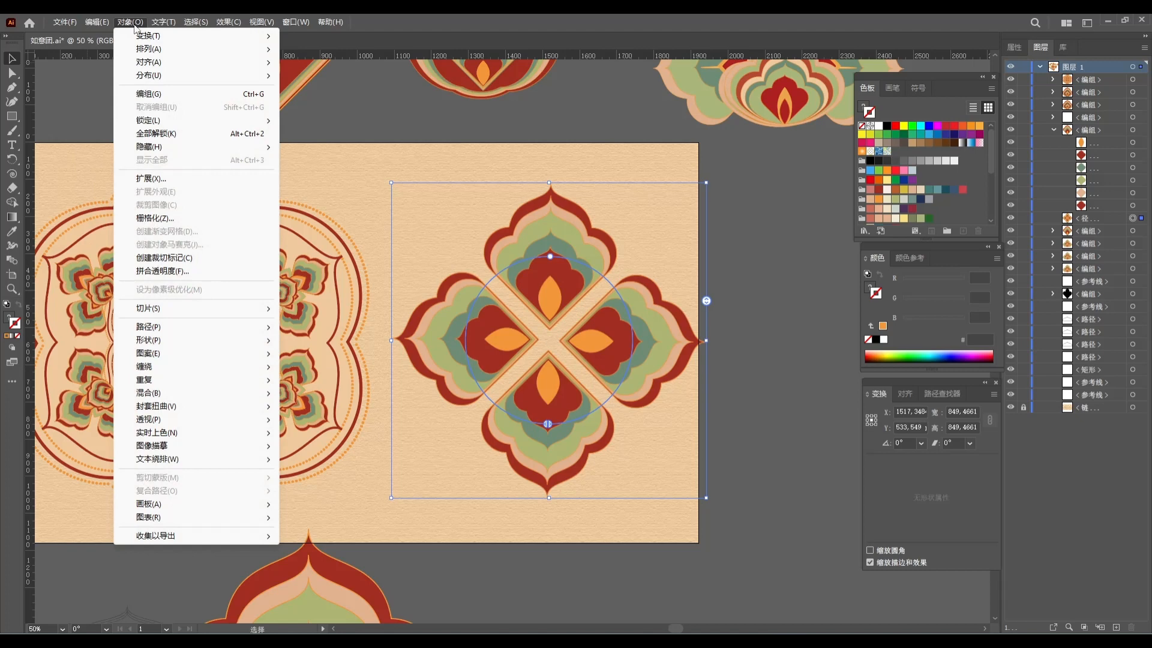
pyautogui.click(165, 179)
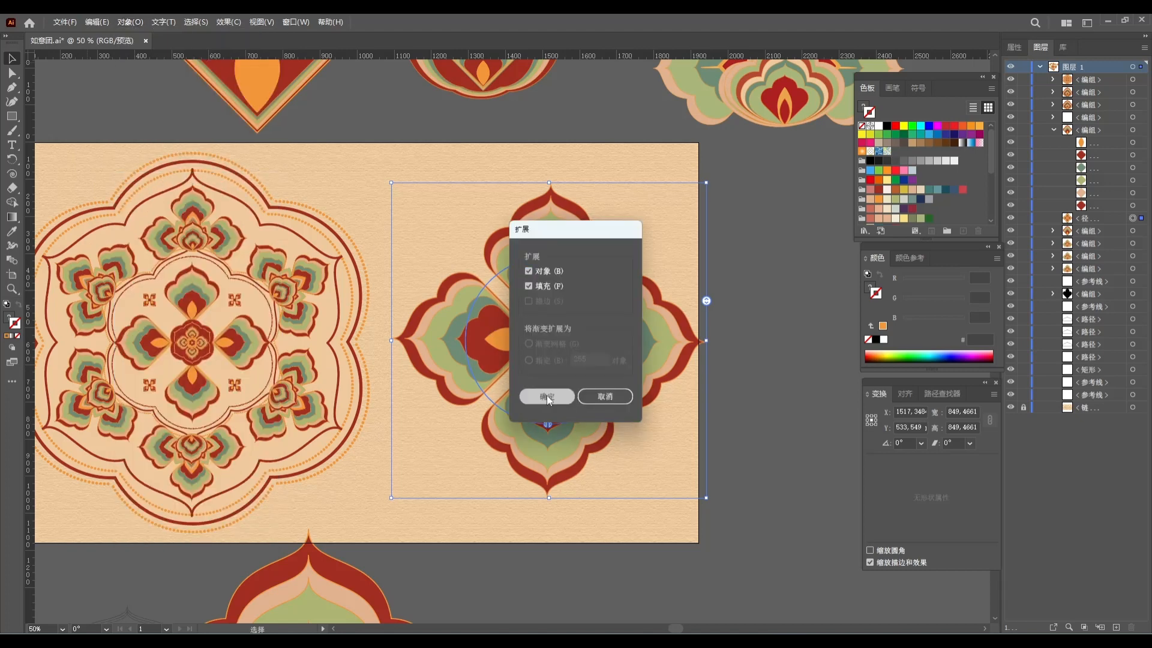
pyautogui.click(546, 394)
pyautogui.click(780, 384)
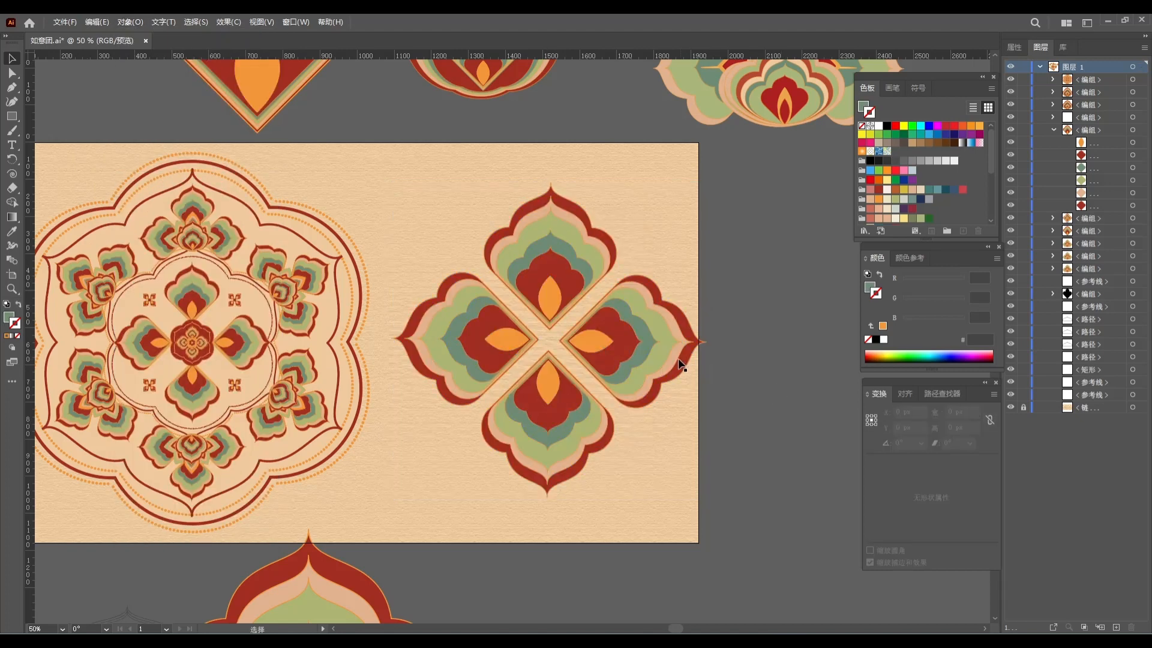
# Ungroup the expanded flower into separate petals and select each petal in turn to check that it is independent.
pyautogui.click(653, 353)
pyautogui.rightClick(653, 353)
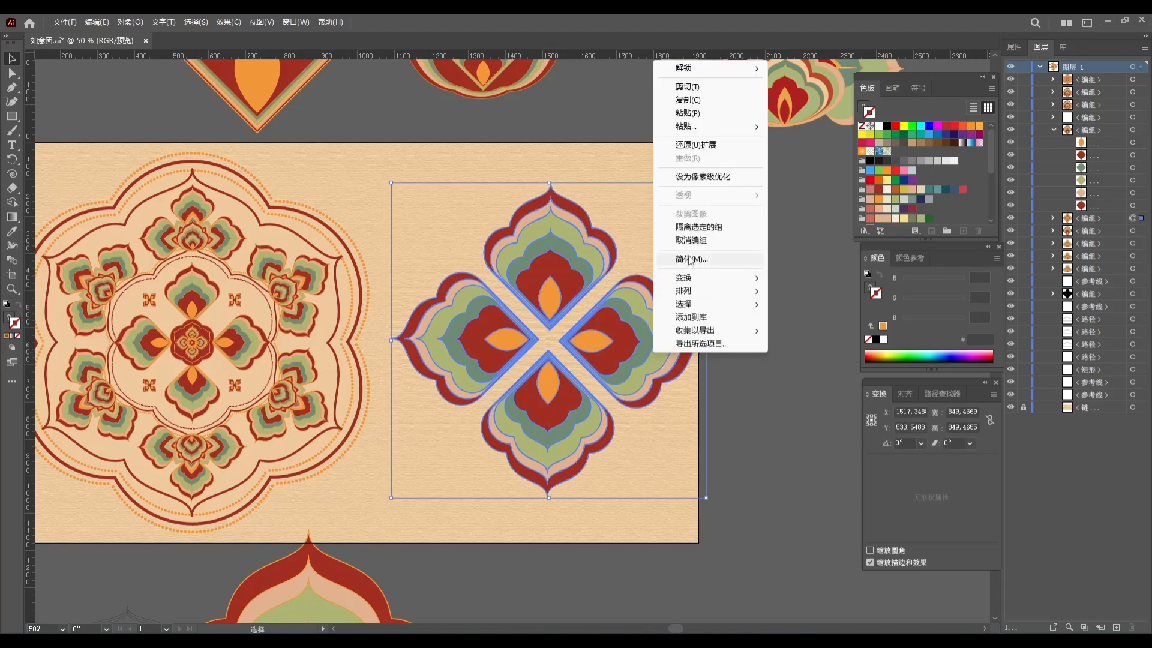
pyautogui.click(733, 258)
pyautogui.click(736, 270)
pyautogui.click(620, 341)
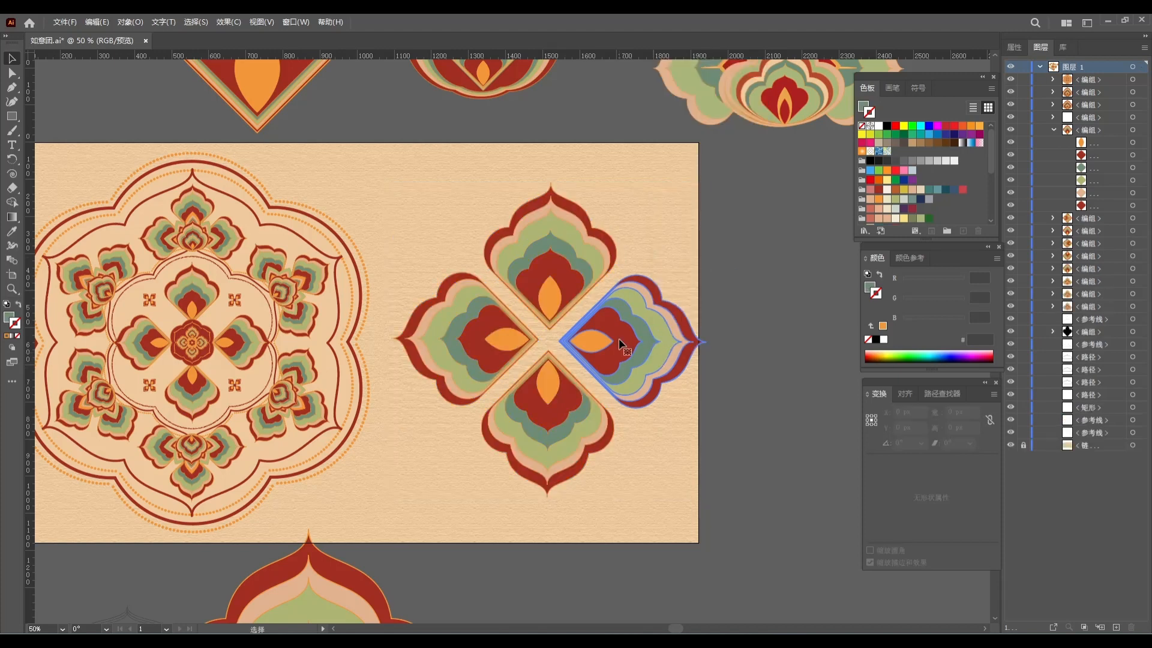
pyautogui.click(545, 258)
pyautogui.click(447, 340)
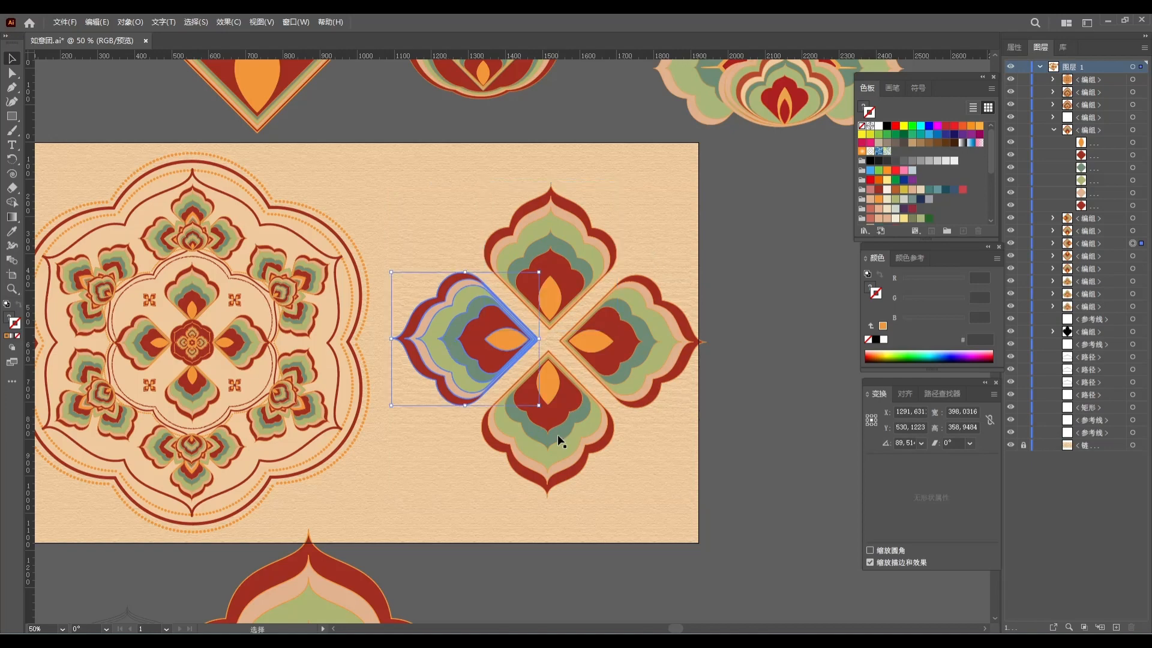
pyautogui.click(557, 435)
pyautogui.click(704, 275)
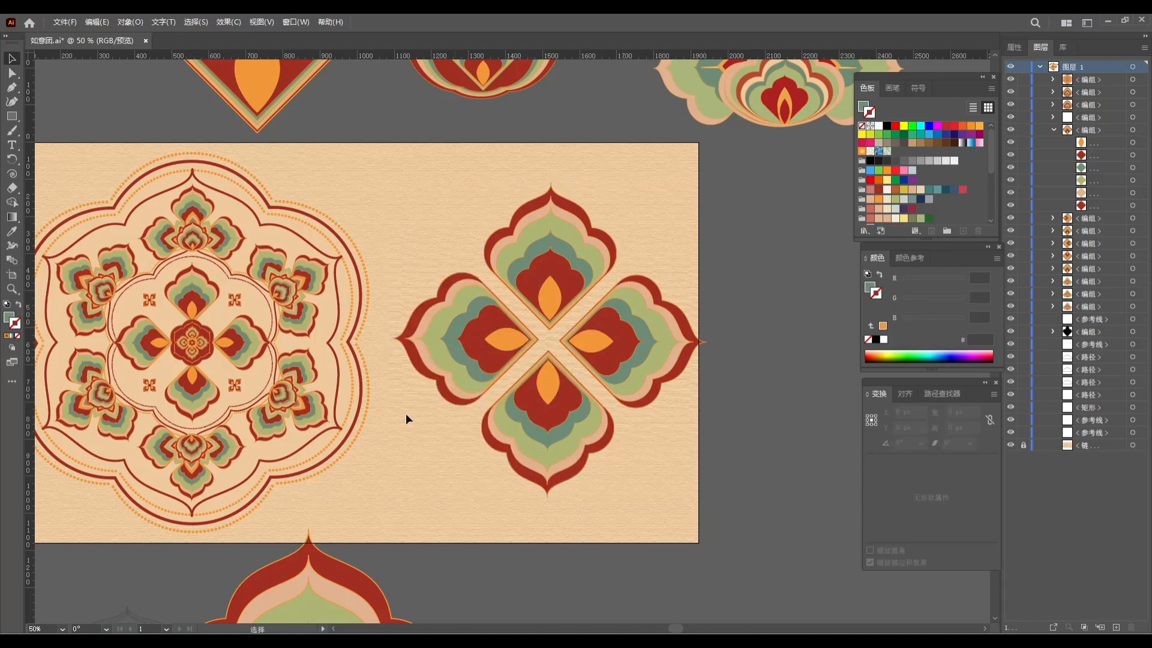